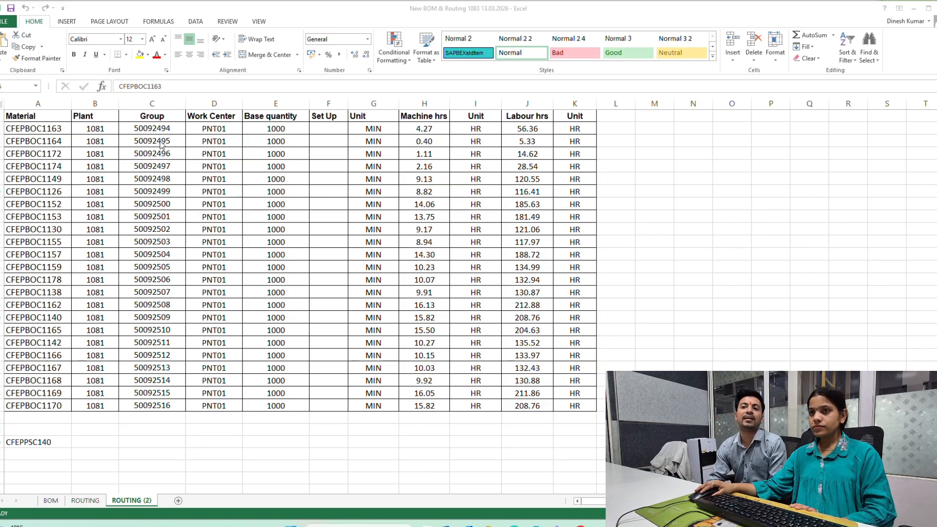
Copy the material code CFEPBOC1163 from the ROUTING (2) sheet and switch to SAP
left_click(247, 155)
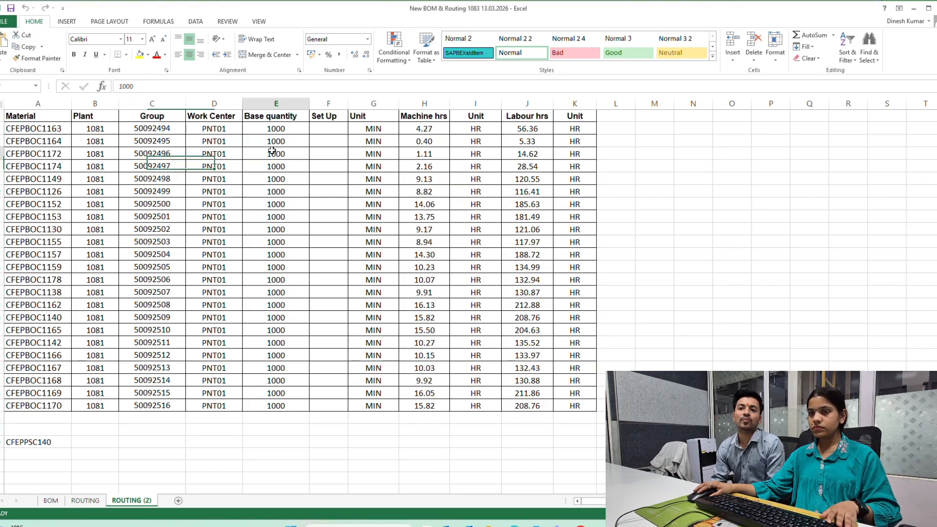
left_click(69, 149)
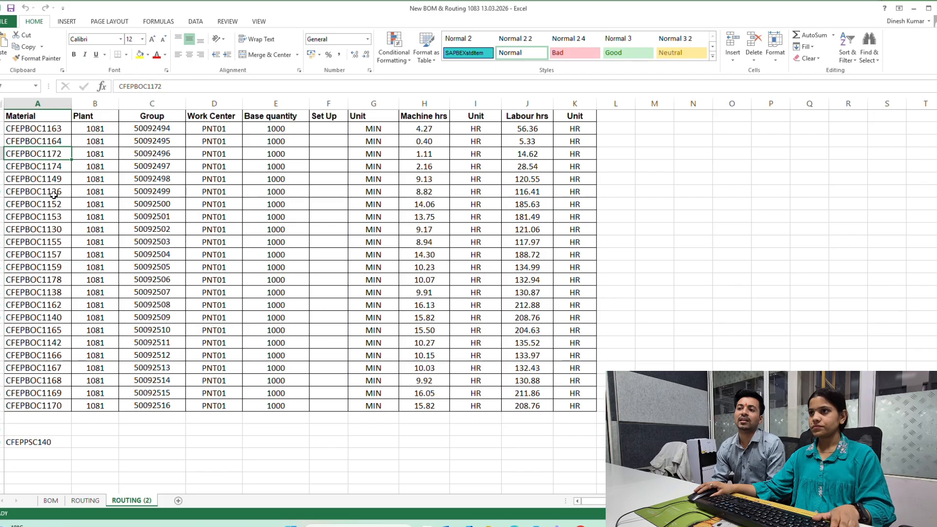
left_click(59, 130)
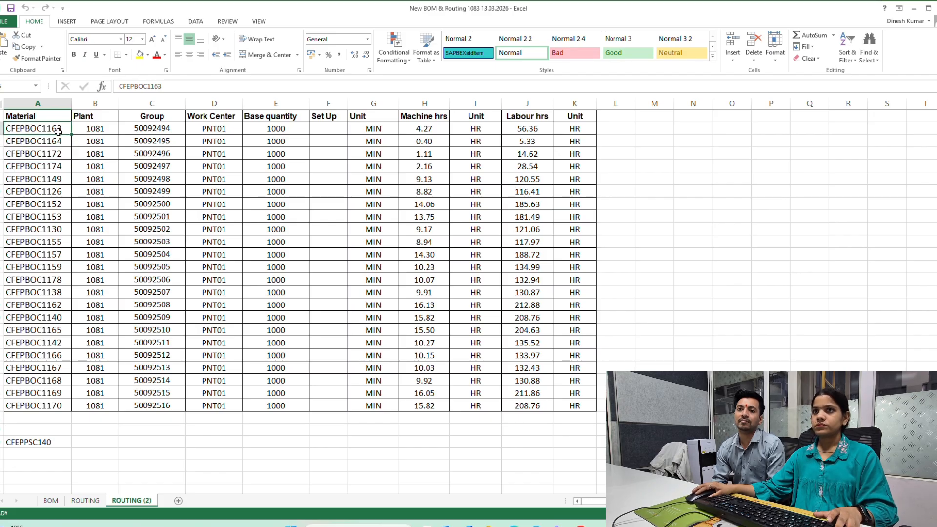
key("ctrl+c")
key("alt+Tab")
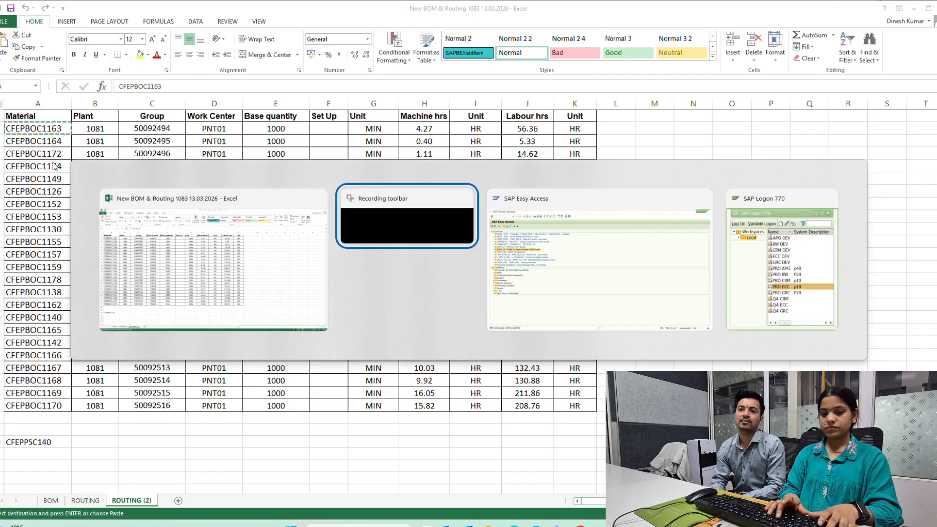
Run the MM60 materials list for material CFEPBOC1163 in plant 1081
left_click(75, 34)
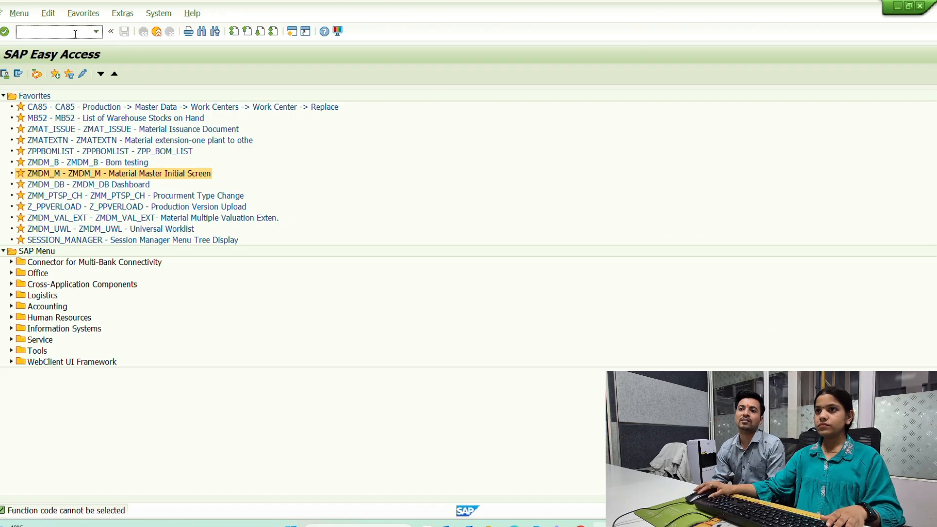
type("mm60")
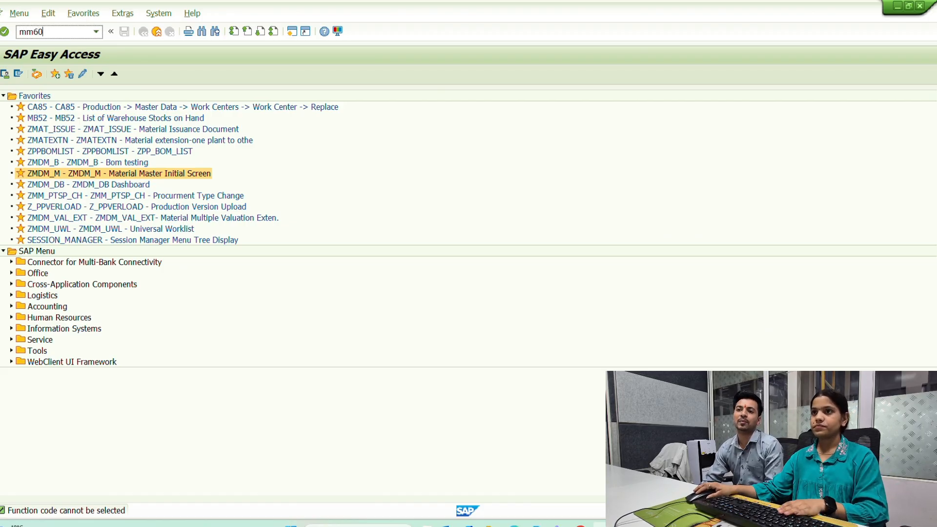
key("Return")
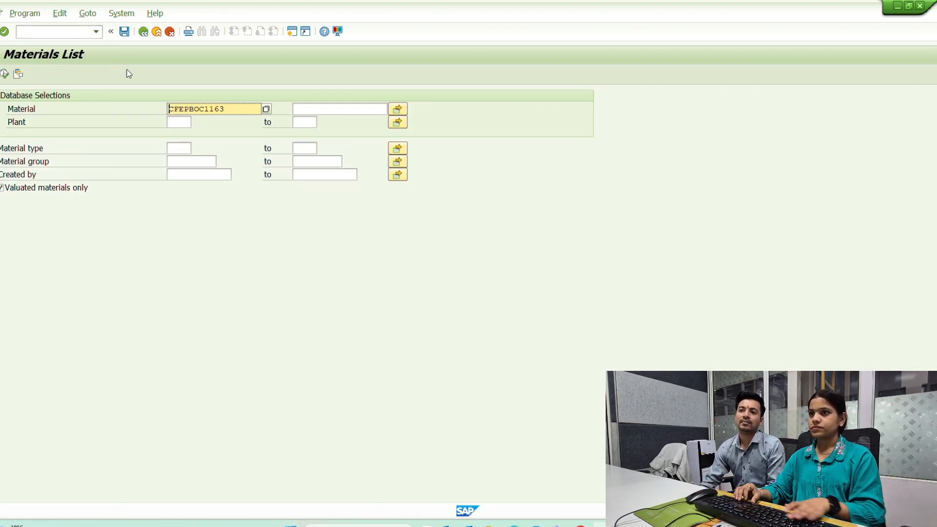
left_click(186, 118)
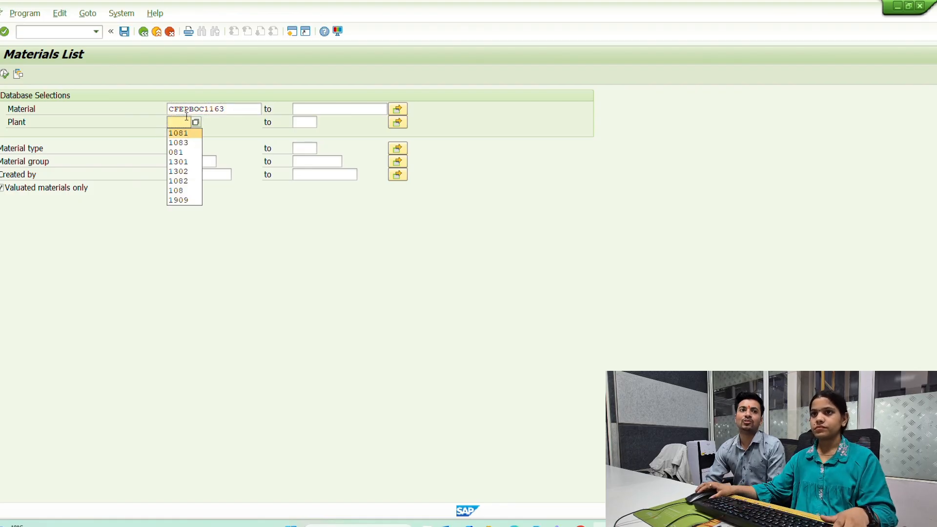
key("alt+Tab")
key("alt+Tab")
type("1081")
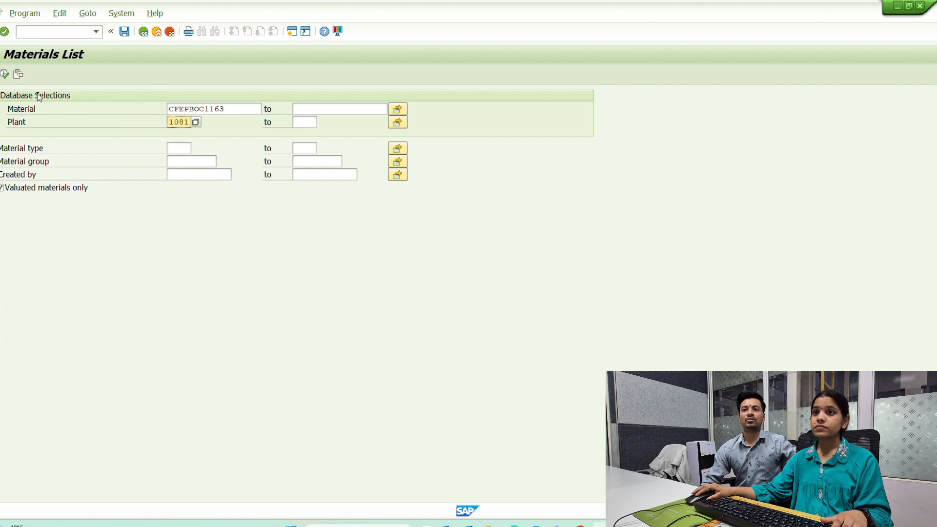
key("F8")
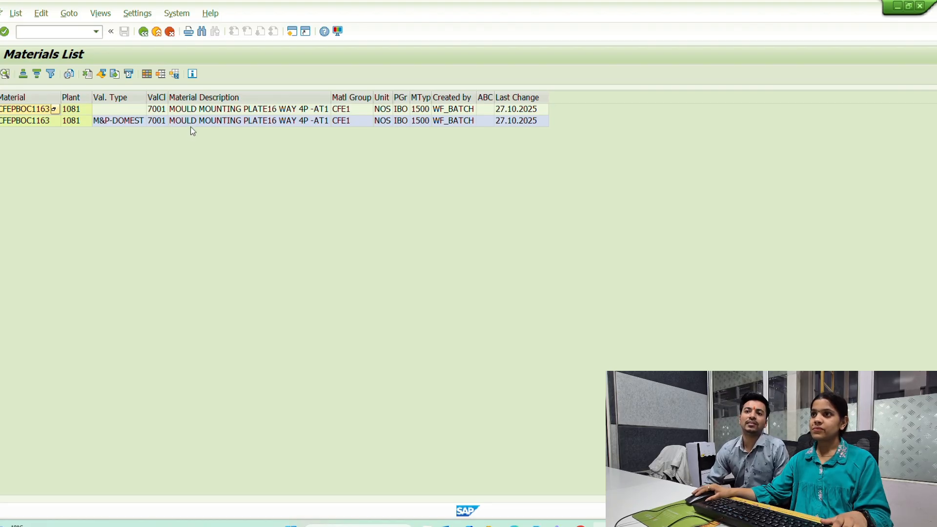
Examine the description, material type and valuation type of both listed rows, and return to SAP Easy Access
left_click(202, 110)
left_click(209, 120)
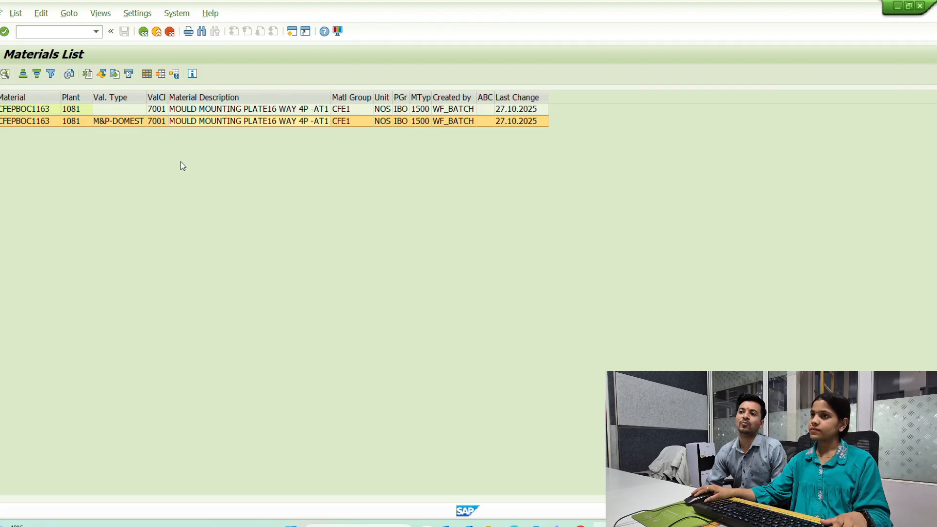
left_click(440, 110)
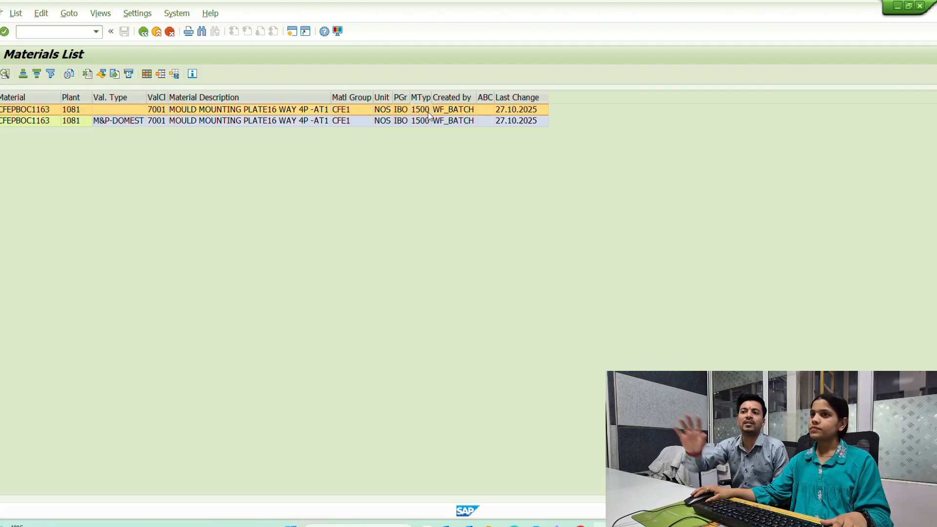
left_click(463, 121)
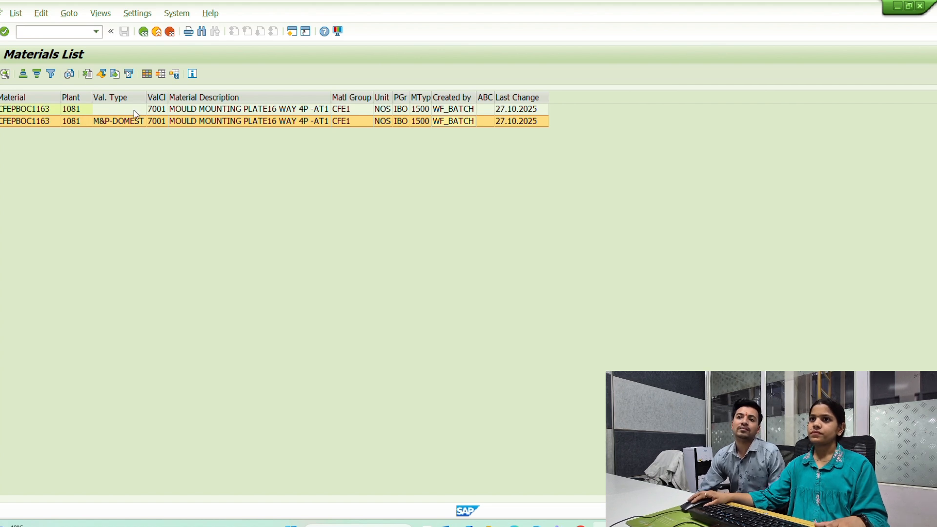
left_click(143, 32)
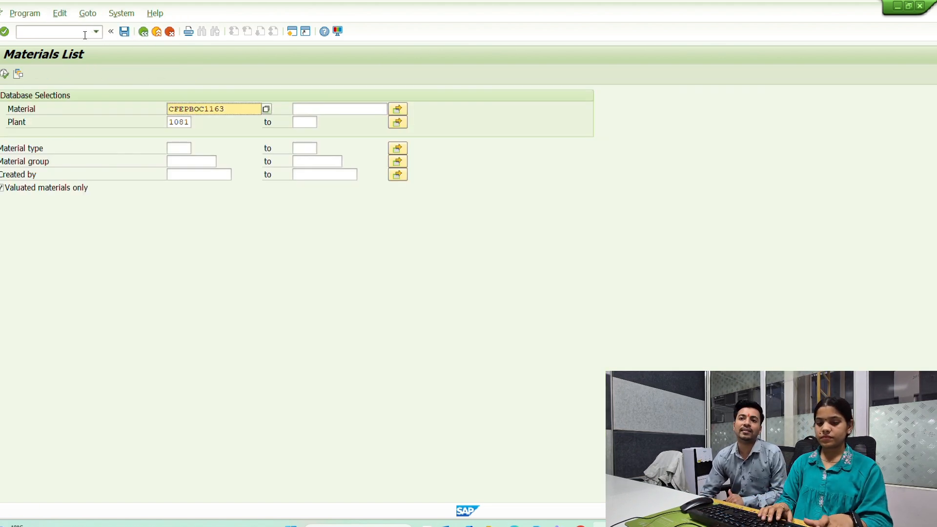
left_click(143, 32)
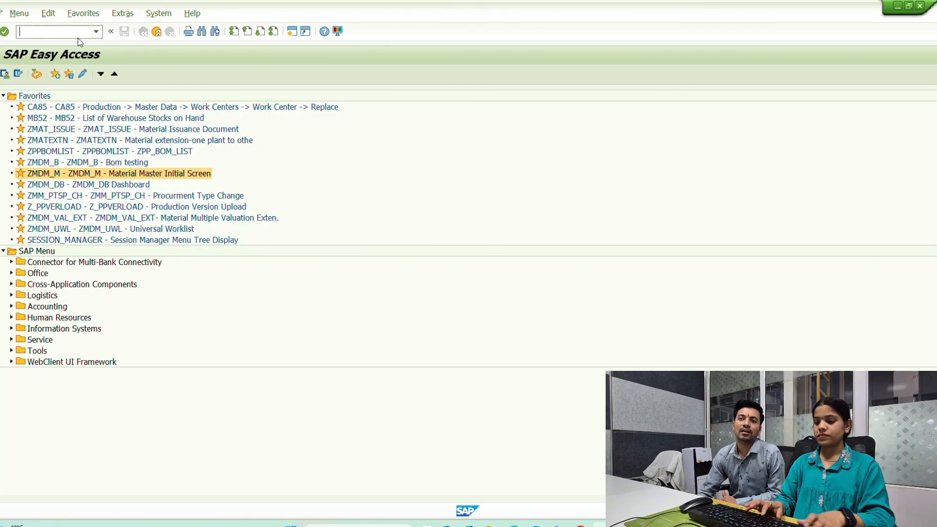
Run the zit_list planning master data report for material CFEPBOC1163 in plant 1081
type("zit")
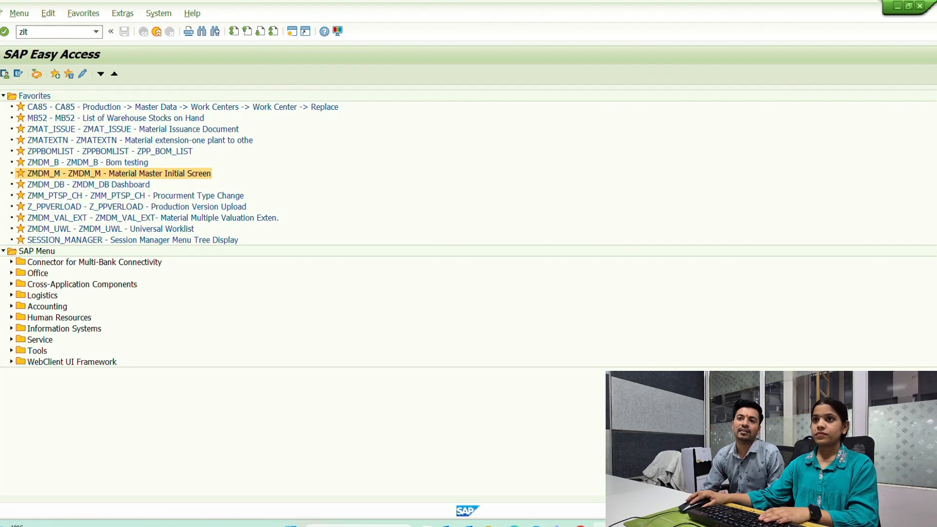
type("_list")
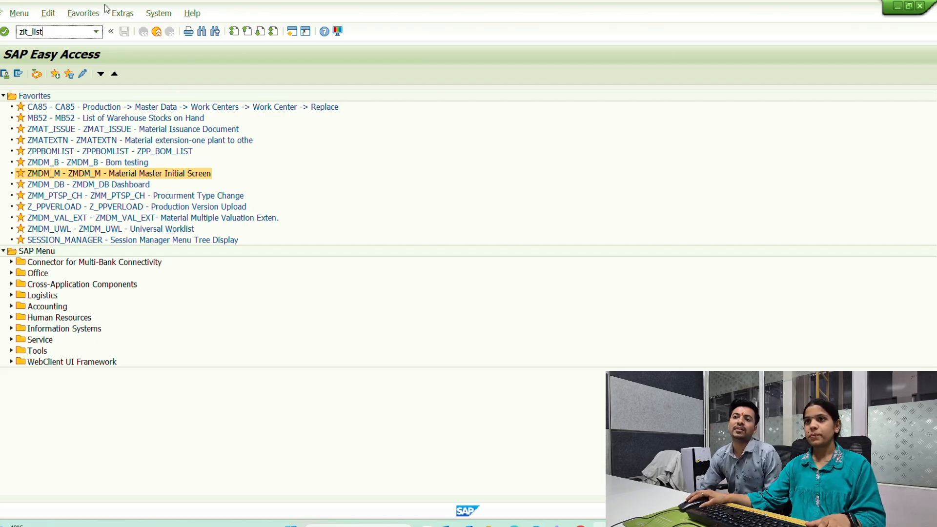
key("Return")
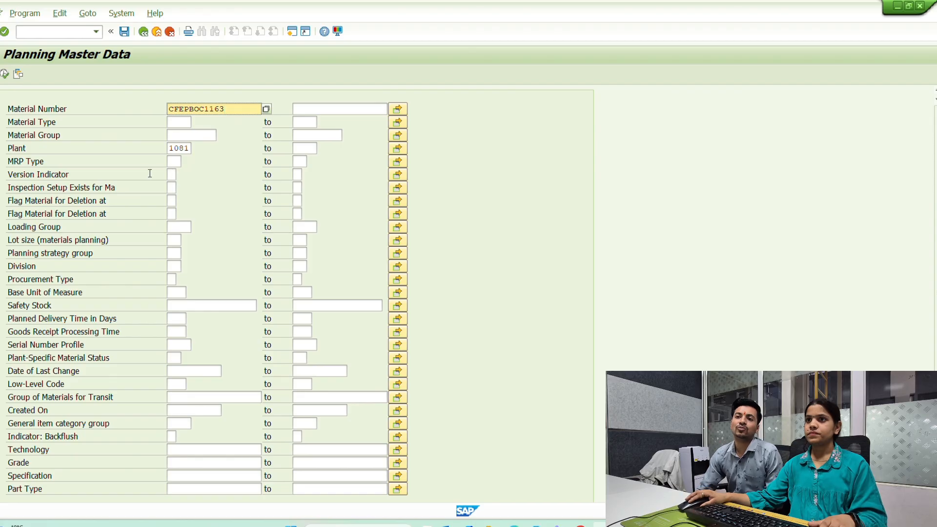
left_click(184, 148)
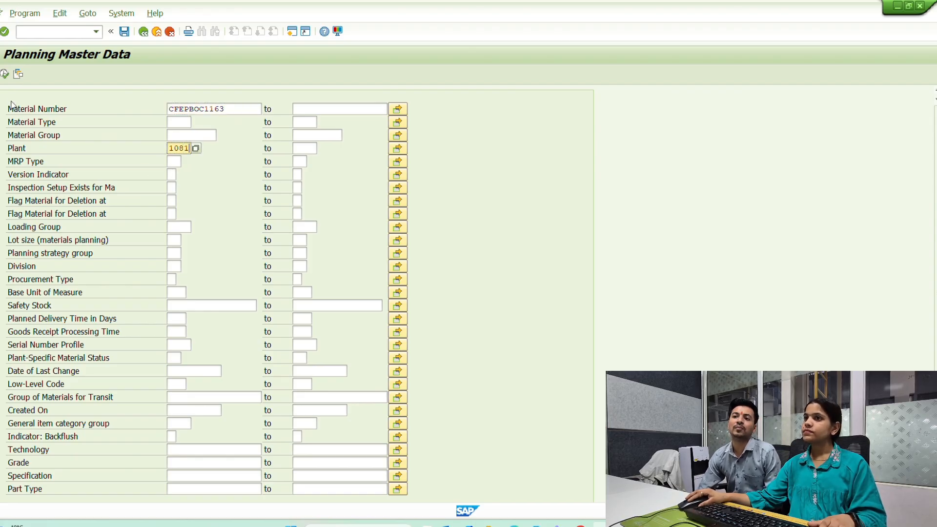
left_click(5, 73)
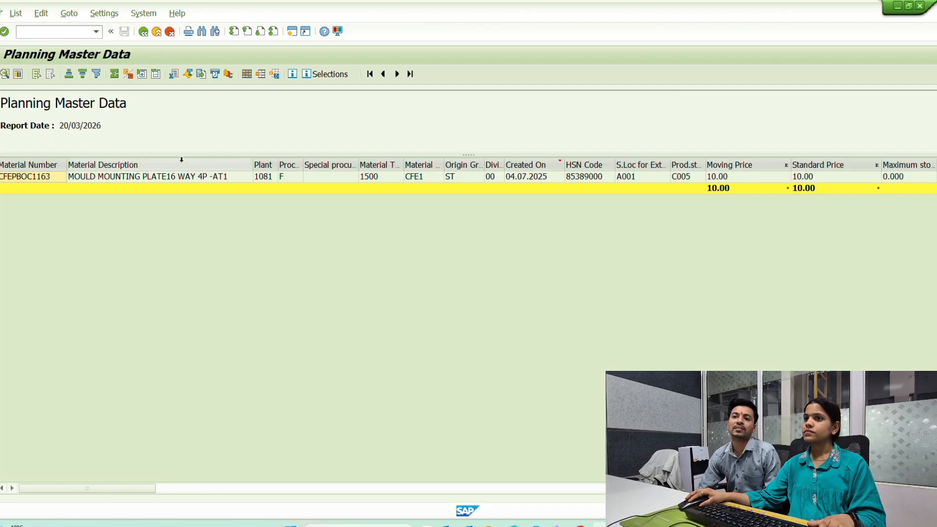
Examine the material's procurement type, special procurement and moving price in the planning report, and return to SAP Easy Access
left_click(296, 177)
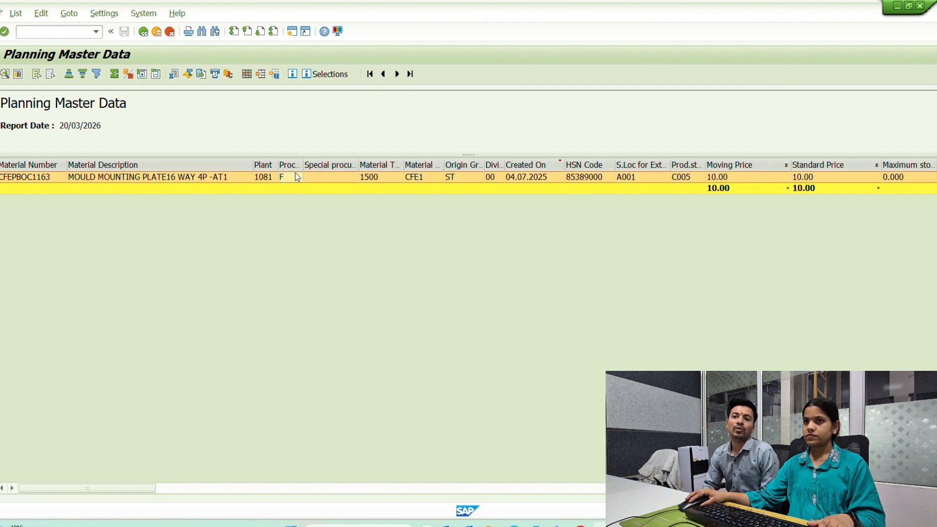
left_click(210, 189)
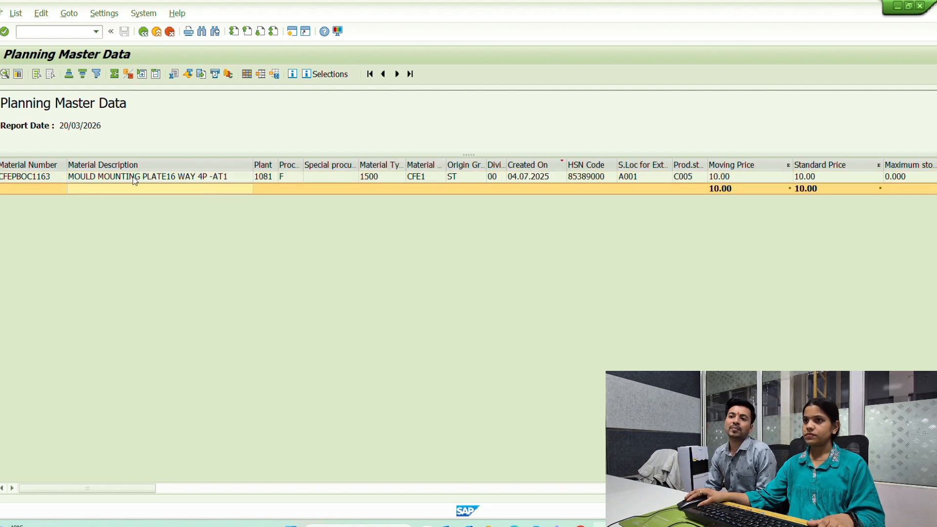
left_click(33, 177)
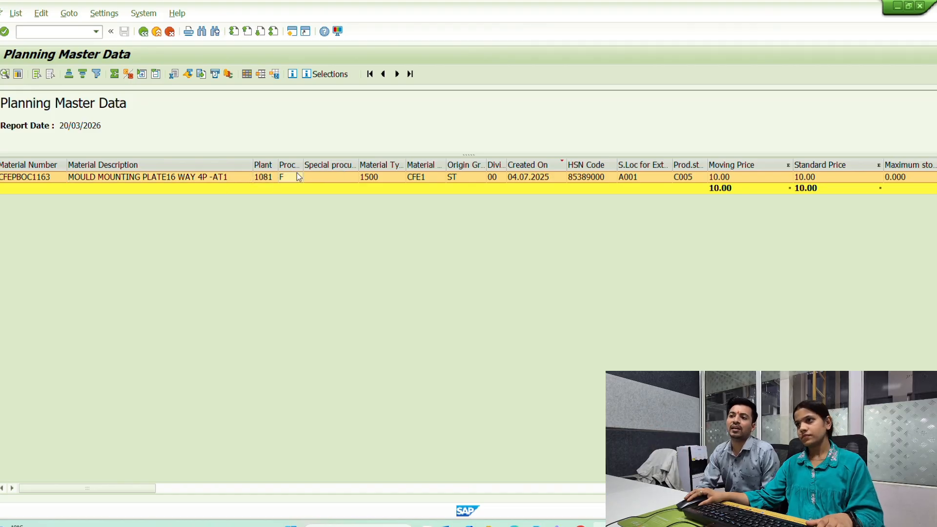
left_click(327, 176)
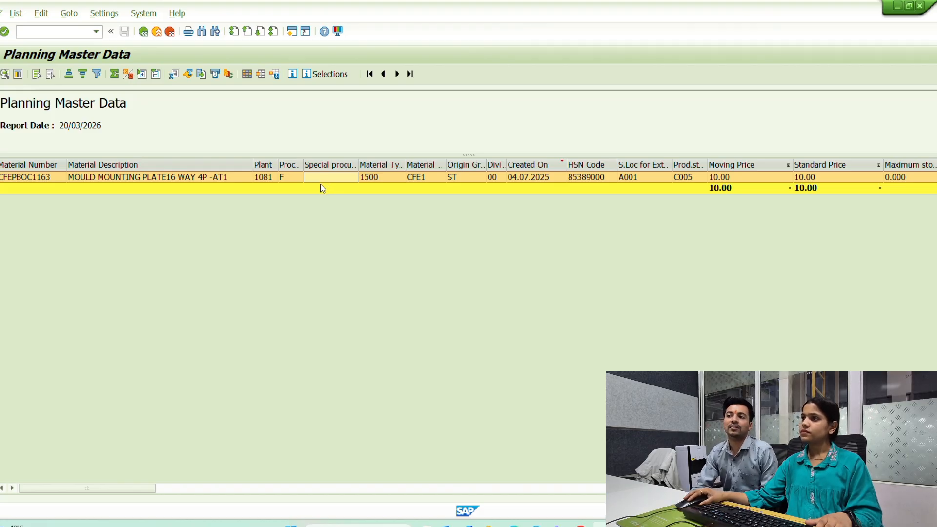
left_click(740, 177)
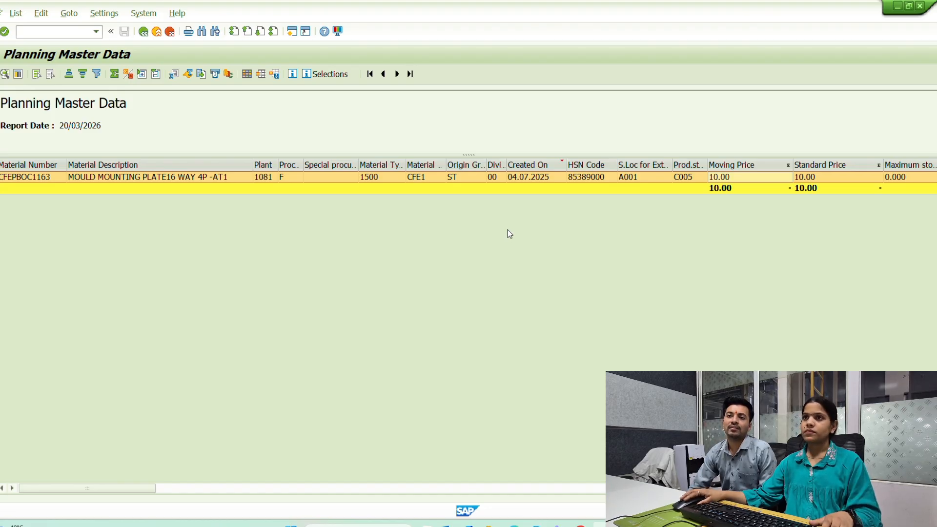
key("F3")
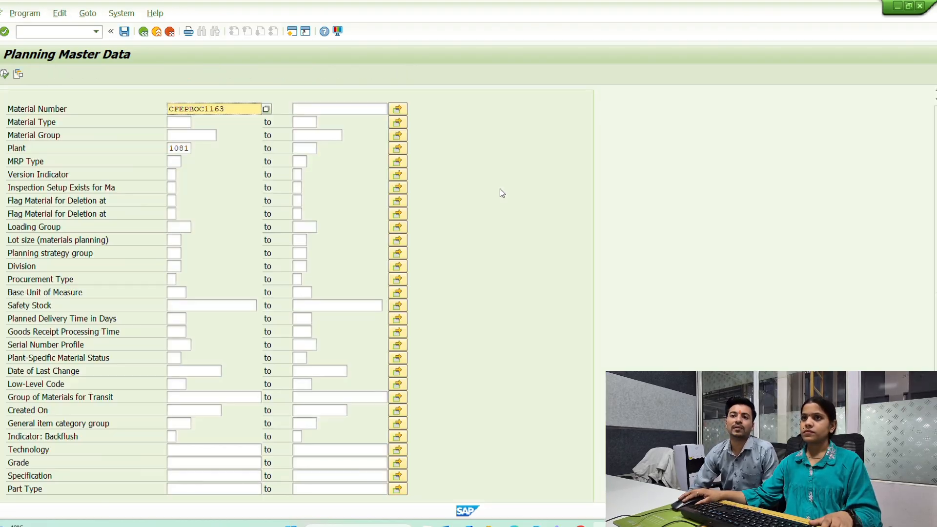
key("F3")
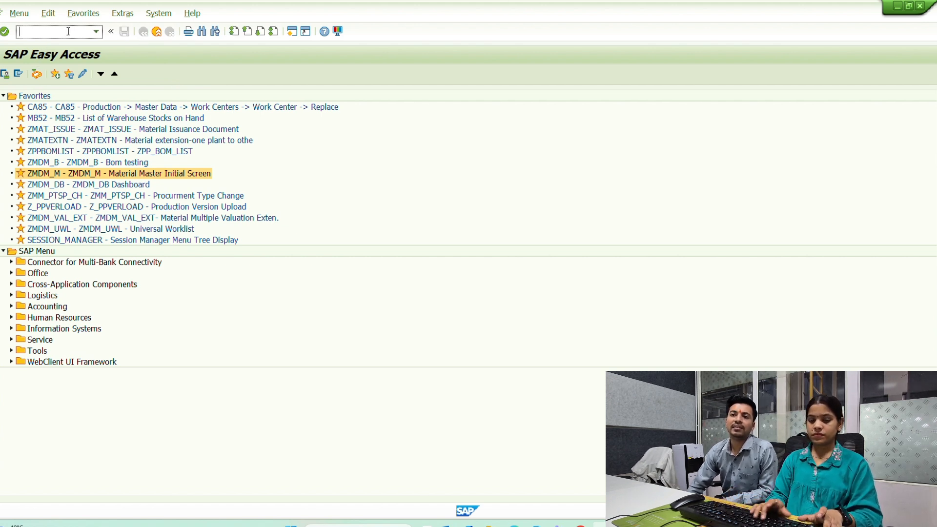
Open the zmatextn transaction for extending a material to another plant
type("zmt")
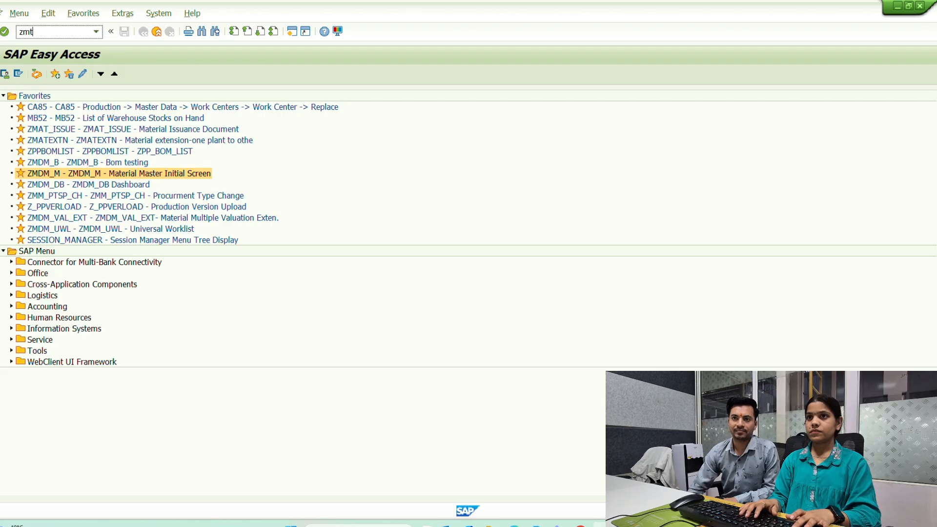
type("at")
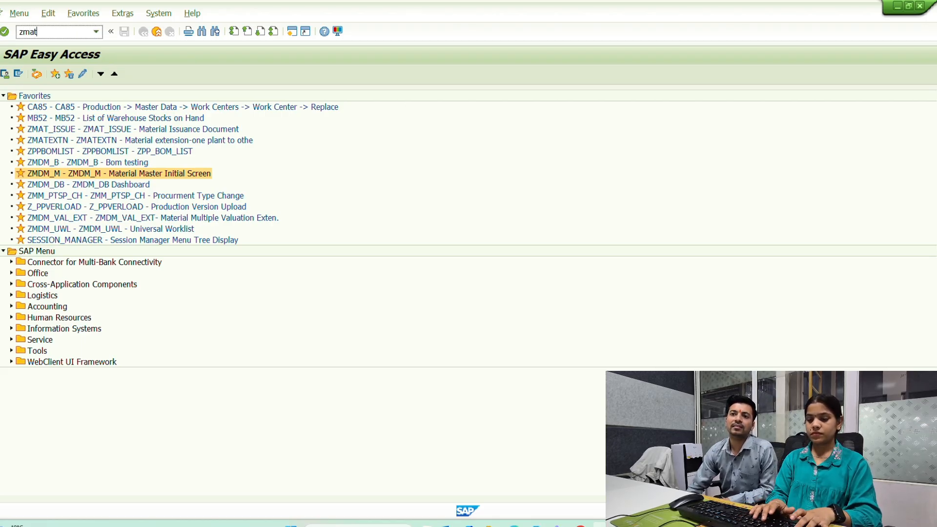
type("ex")
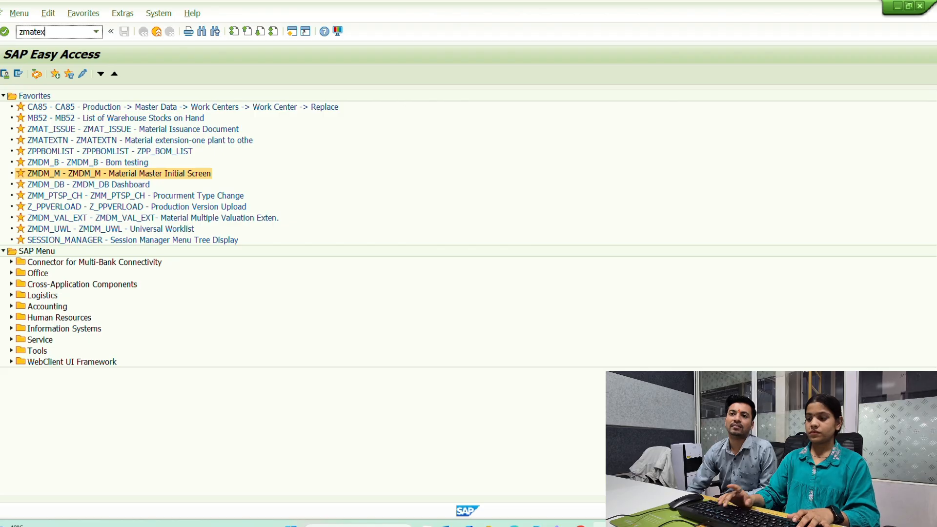
type("tn")
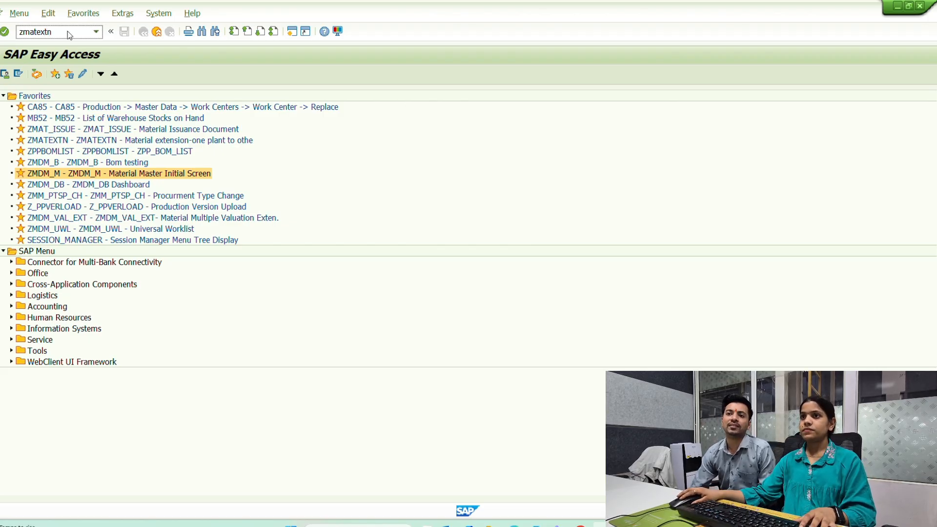
key("Return")
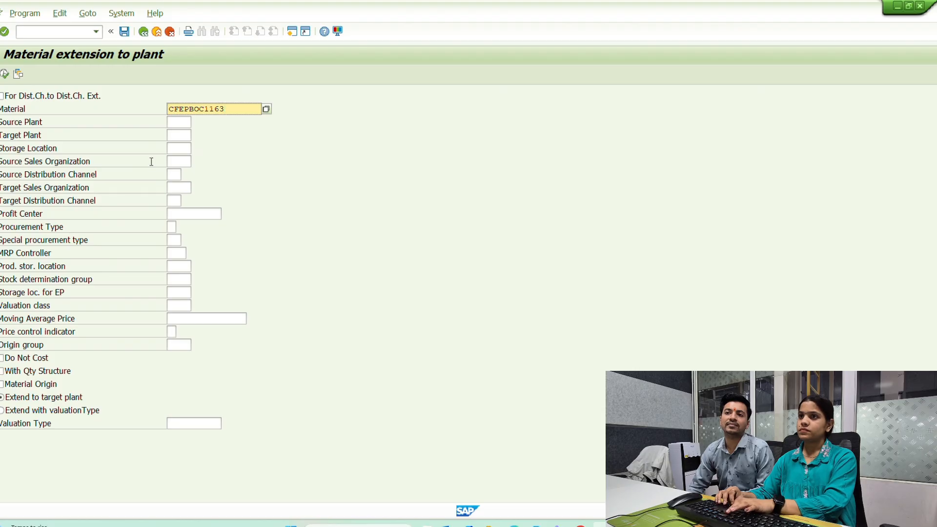
Set both the source plant and the target plant to 1081 for material CFEPBOC1163
left_click(181, 122)
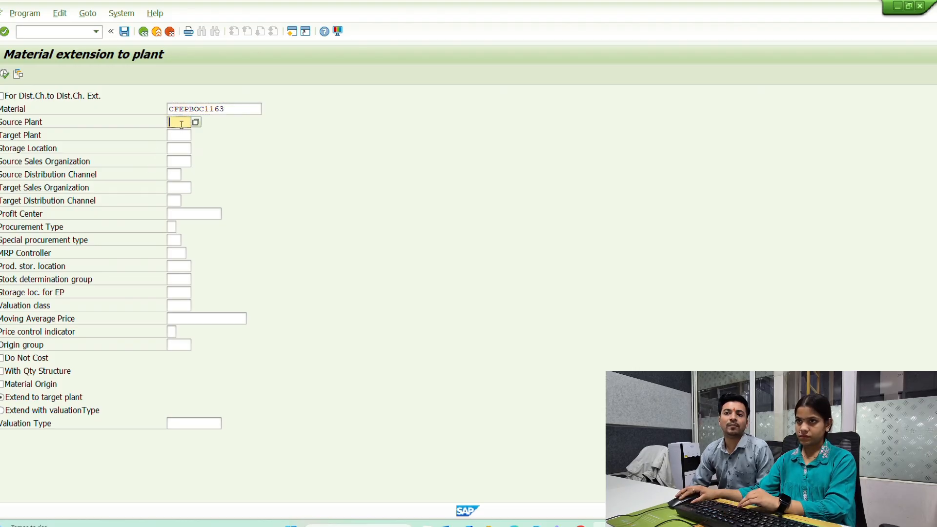
type("1081")
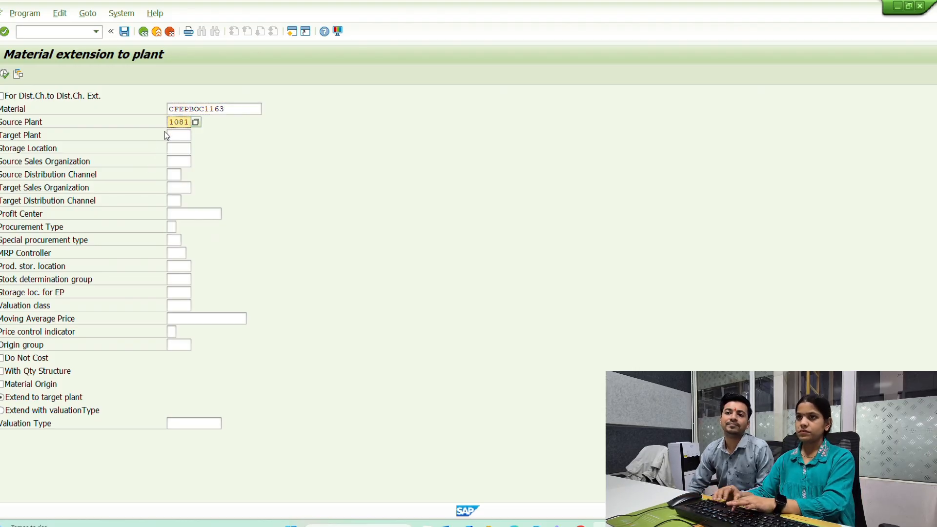
left_click(190, 136)
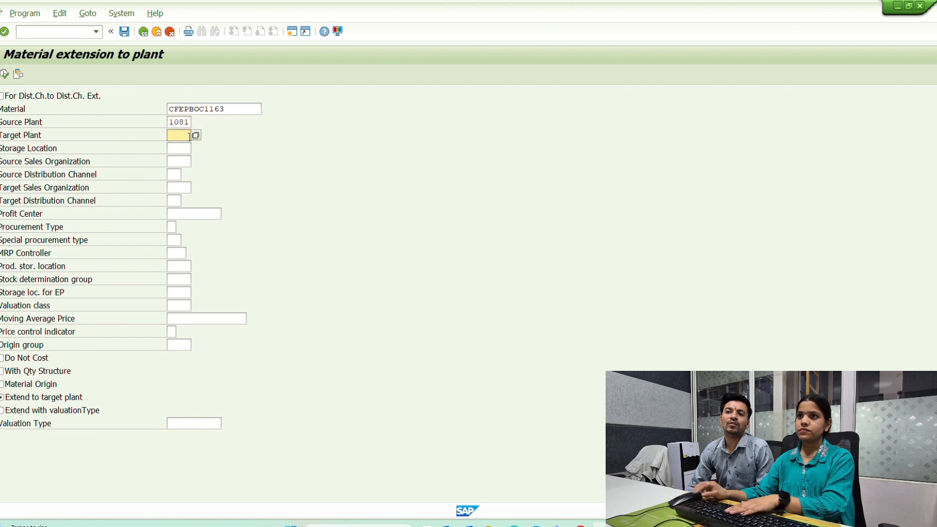
key("Return")
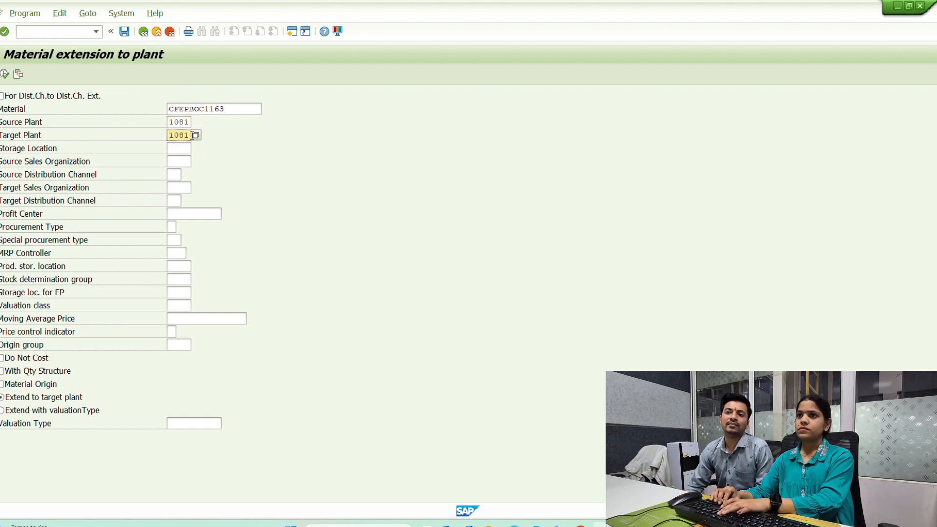
Set the storage location for the material extension to a002
key("Tab")
key("BackSpace")
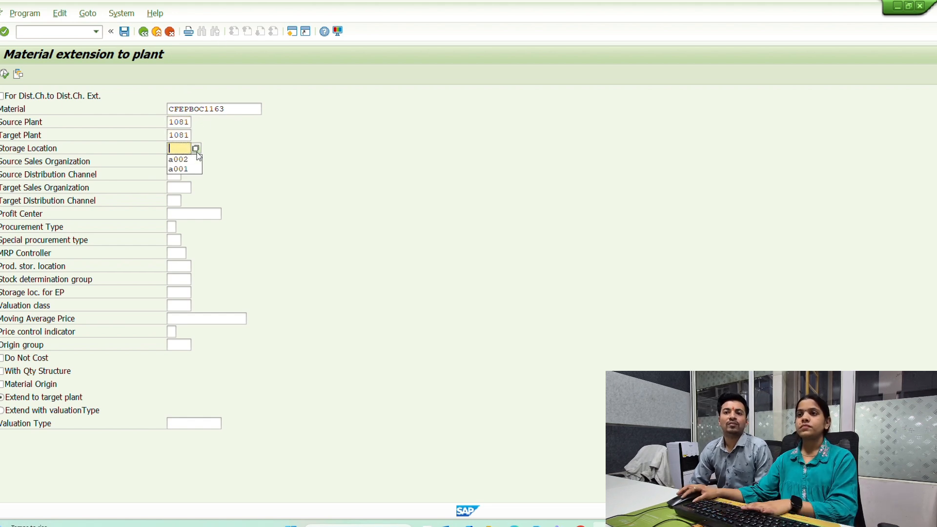
key("Down")
key("Return")
key("BackSpace")
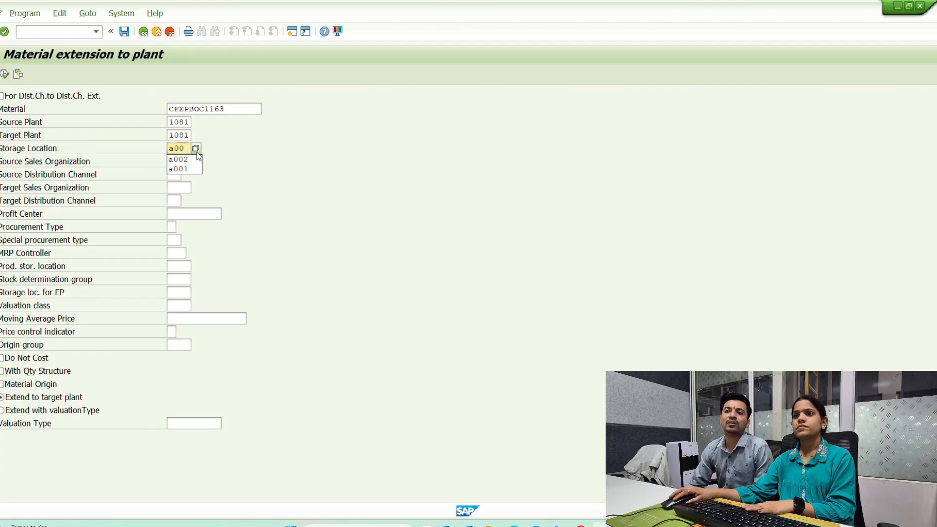
key("Down")
key("Return")
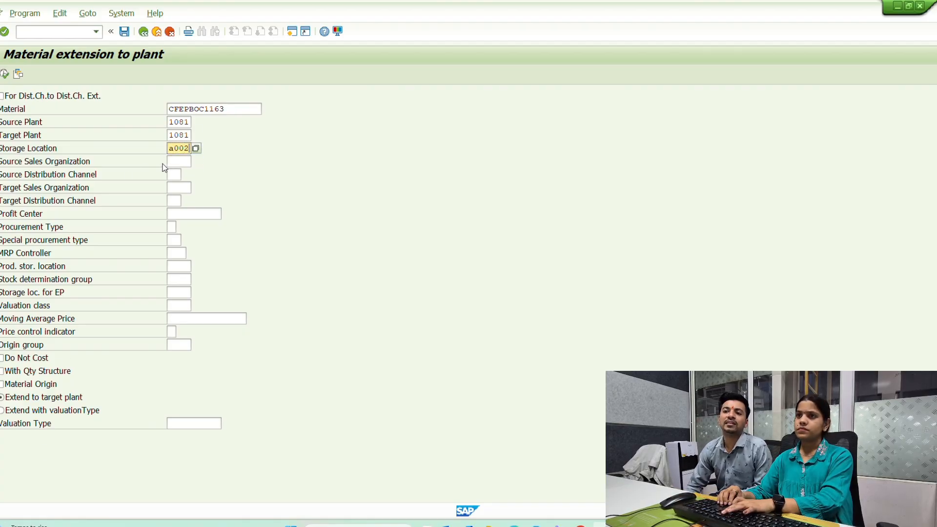
Set the source sales organization to hil and the source distribution channel to 95
left_click(187, 162)
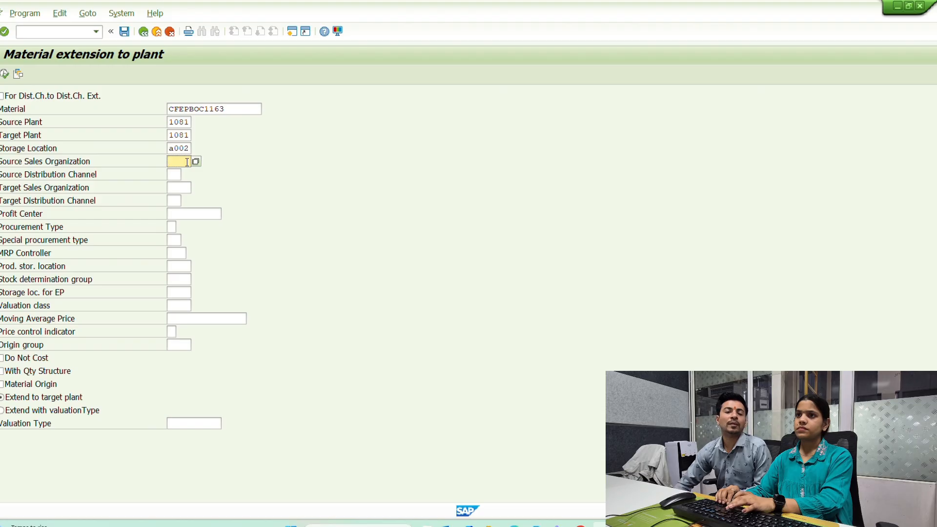
key("BackSpace")
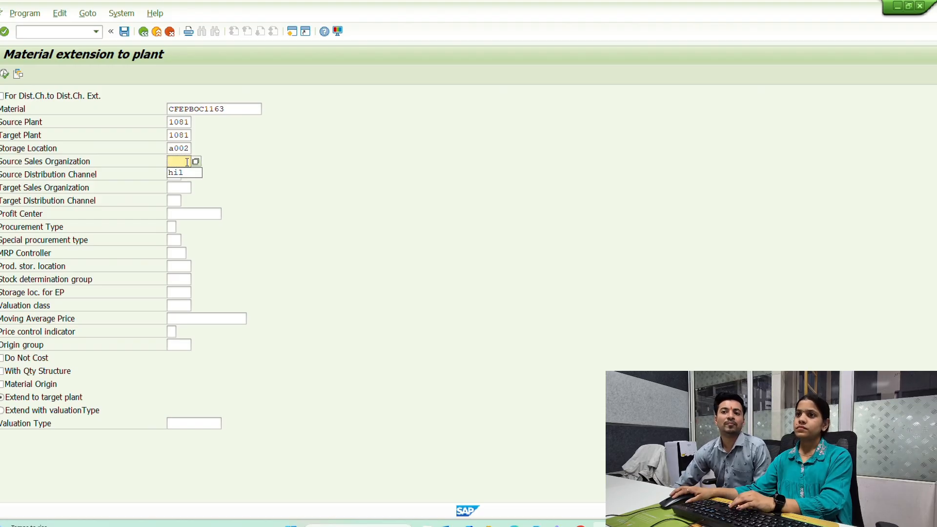
key("Down")
key("Return")
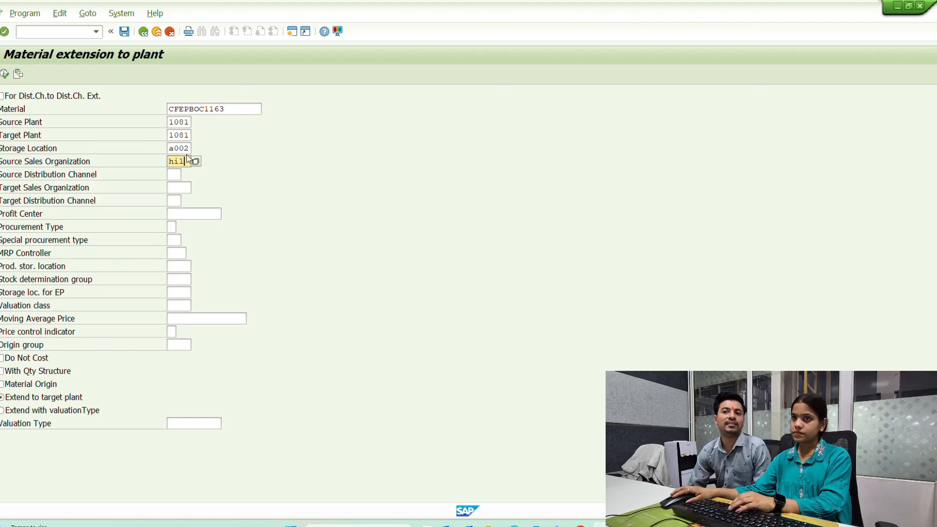
left_click(175, 178)
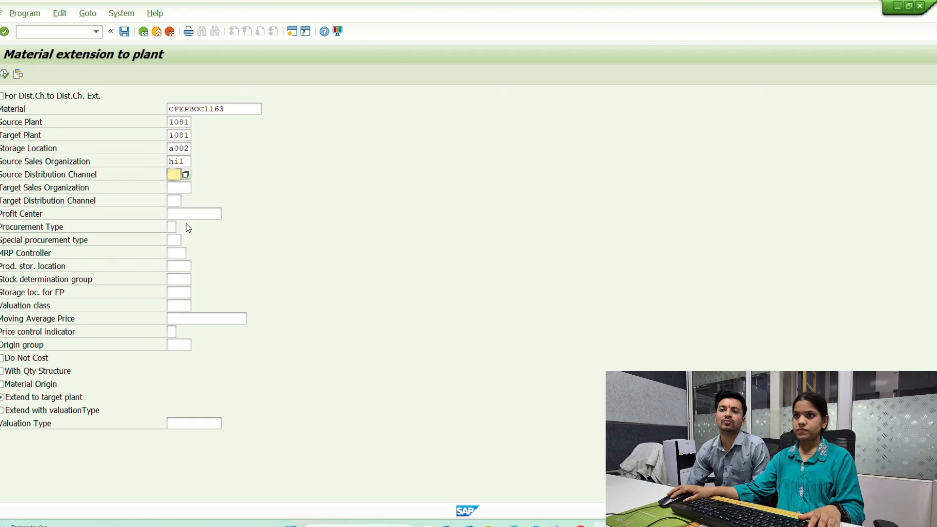
type("95")
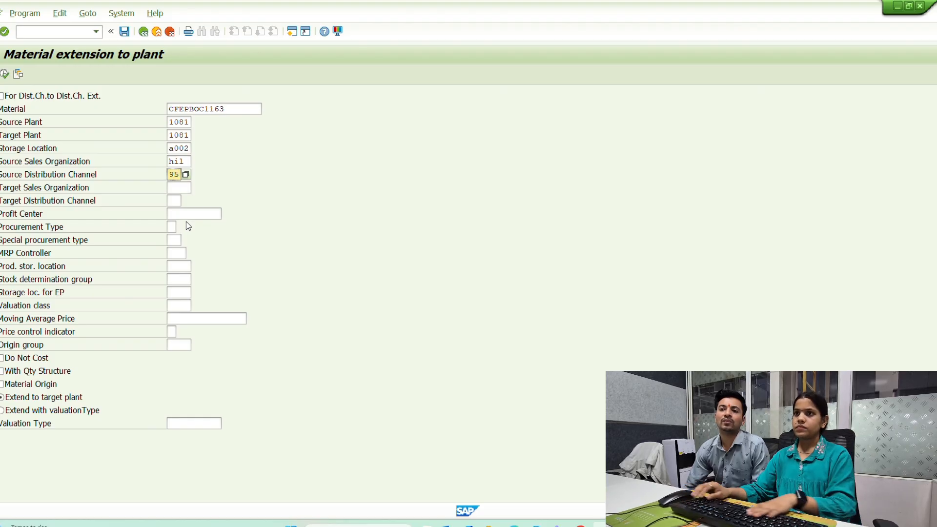
Set the target sales organization to hil and the target distribution channel to 95
left_click(180, 188)
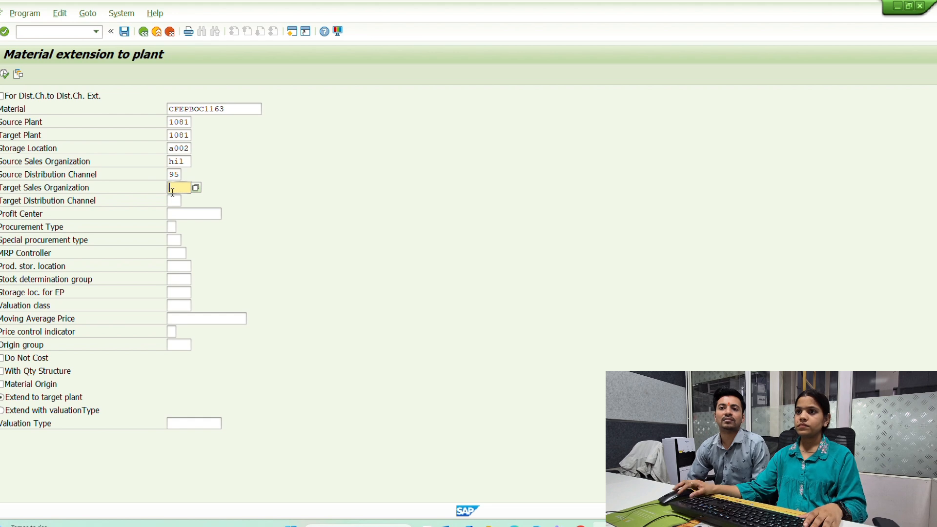
left_click(173, 191)
key("Down")
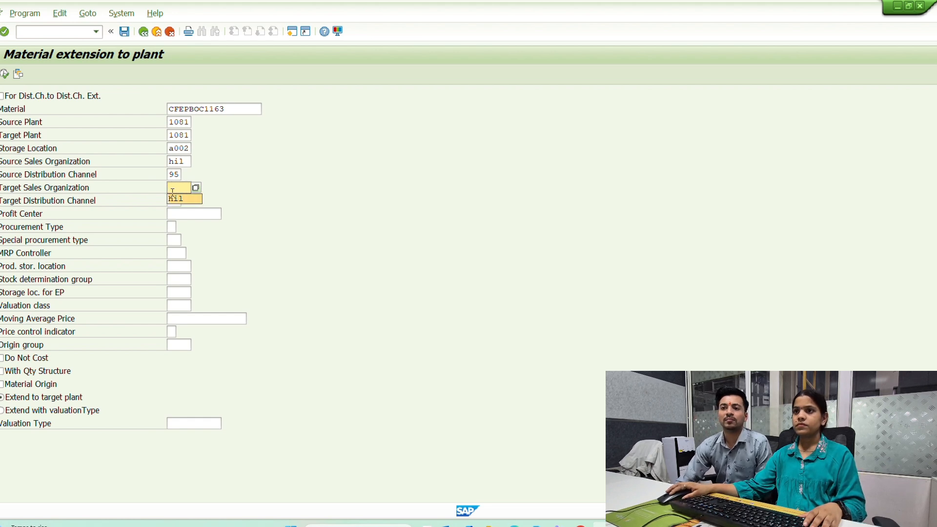
key("Return")
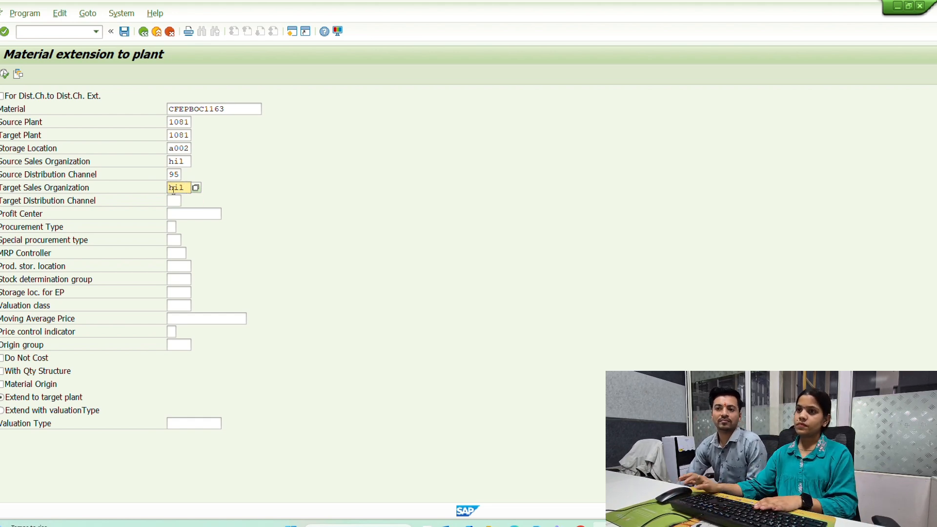
left_click(178, 203)
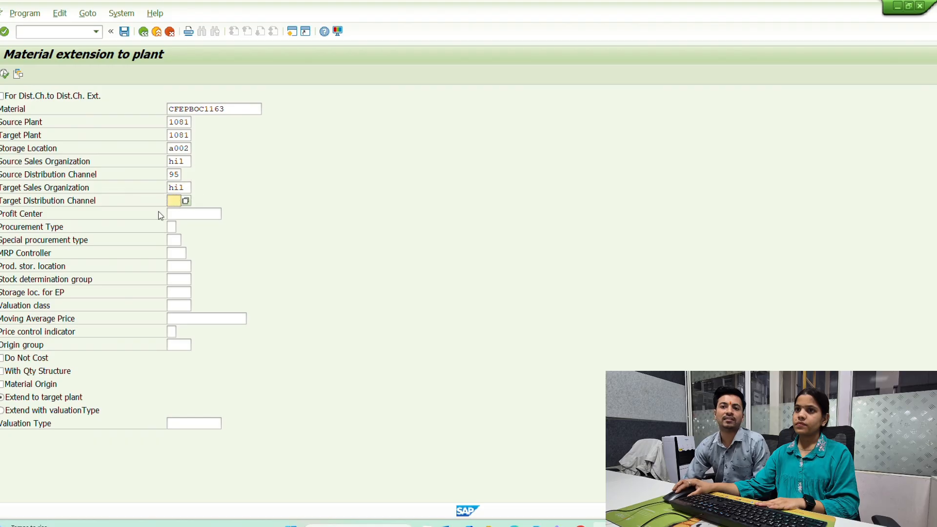
type("95")
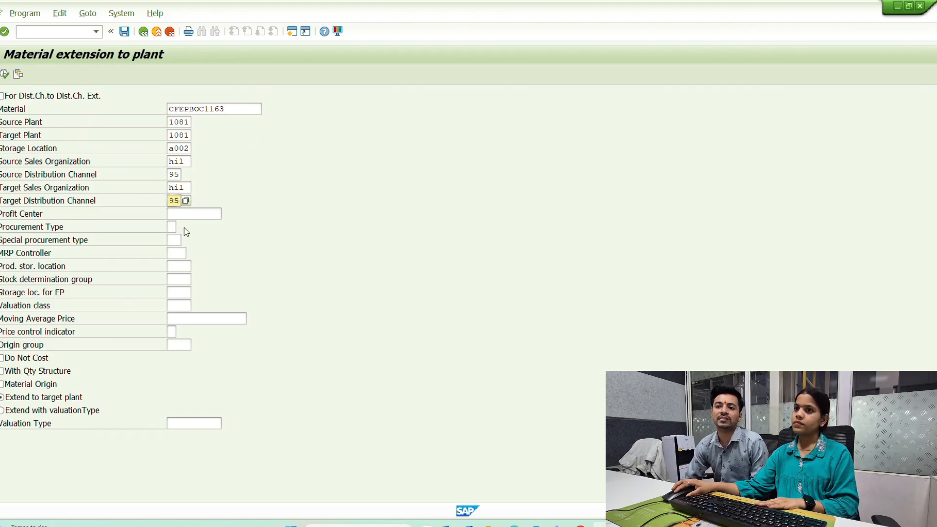
Enter profit center 1108110 and set the procurement type to e
left_click(201, 213)
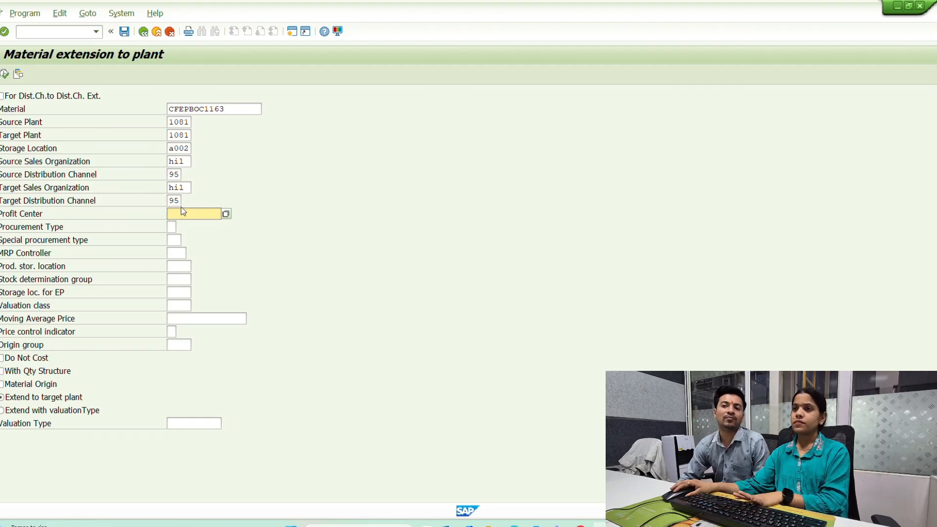
left_click(182, 209)
key("Return")
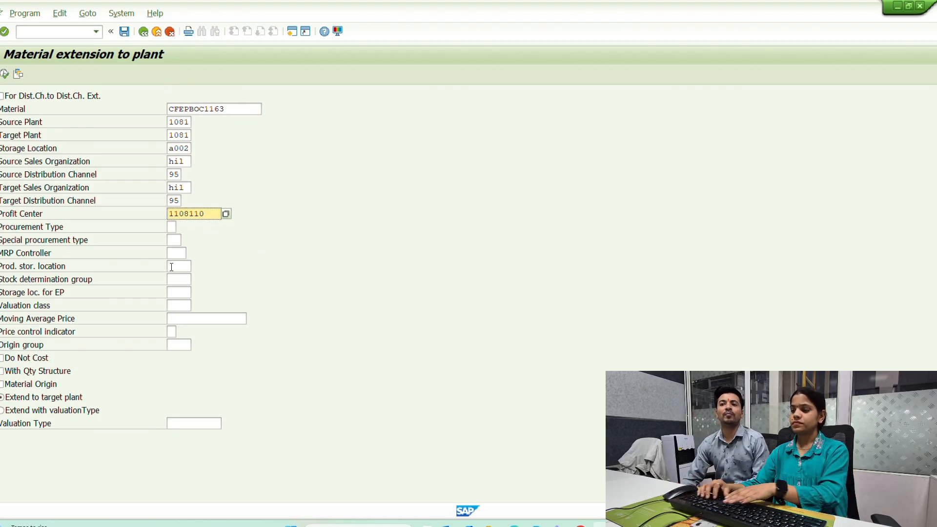
left_click(173, 227)
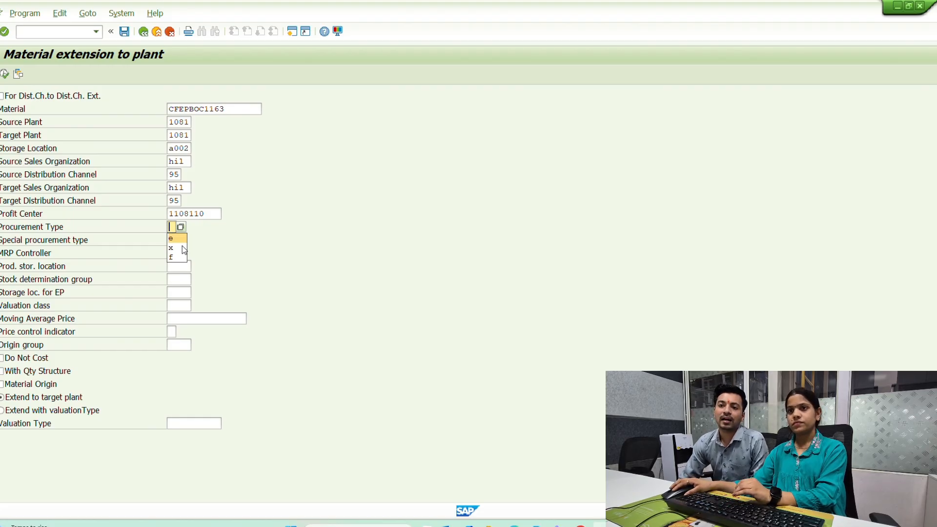
key("Return")
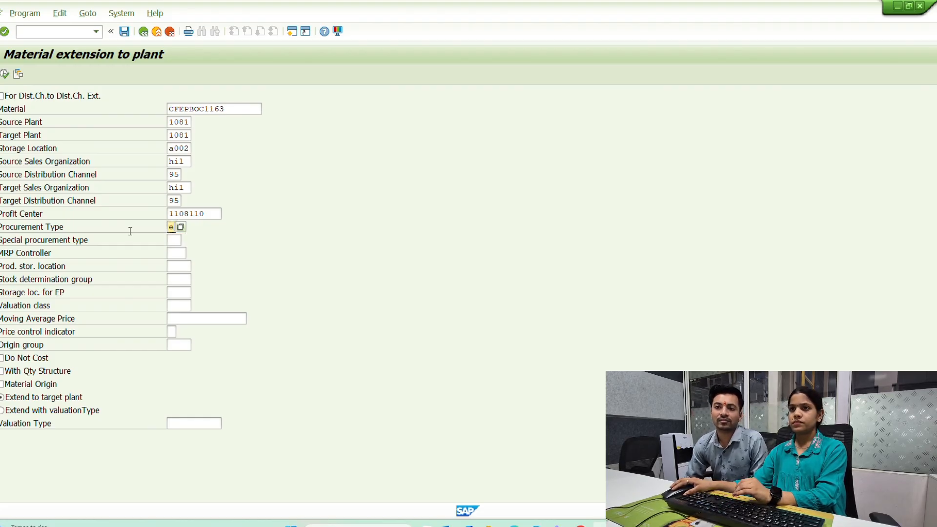
Leave the special procurement type blank, and set the valuation class to 7034 and the moving average price to 10
left_click(171, 241)
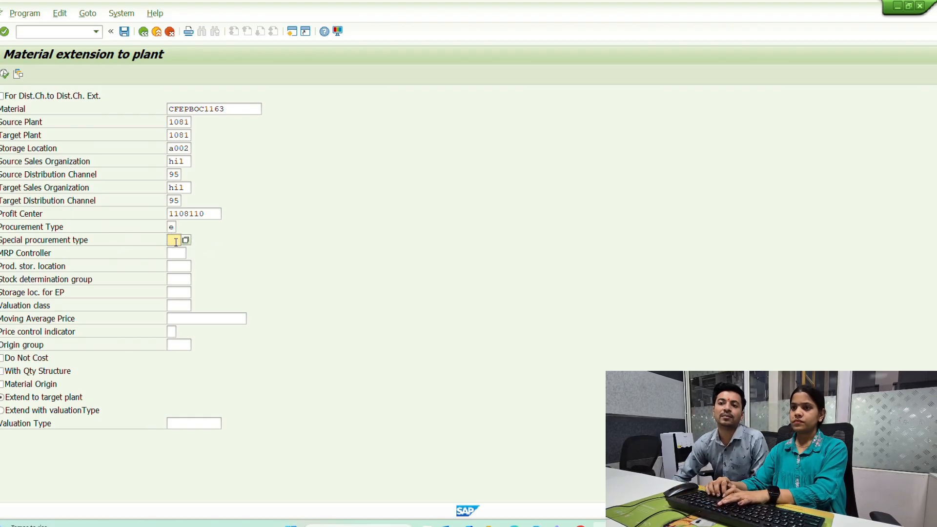
left_click(181, 302)
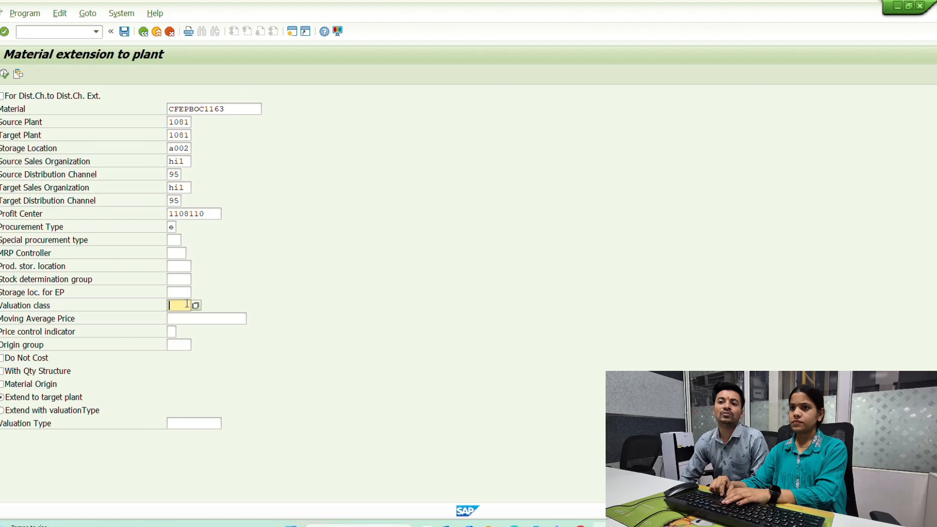
left_click(197, 305)
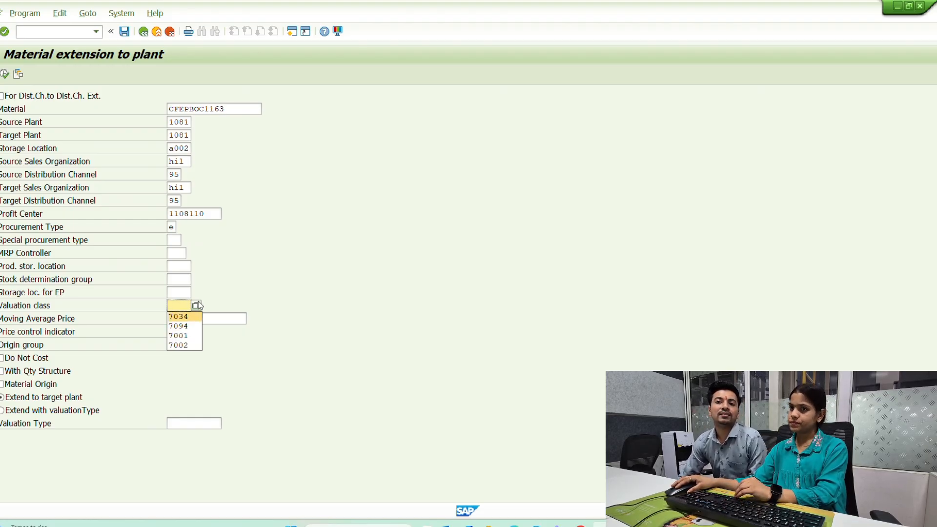
key("Return")
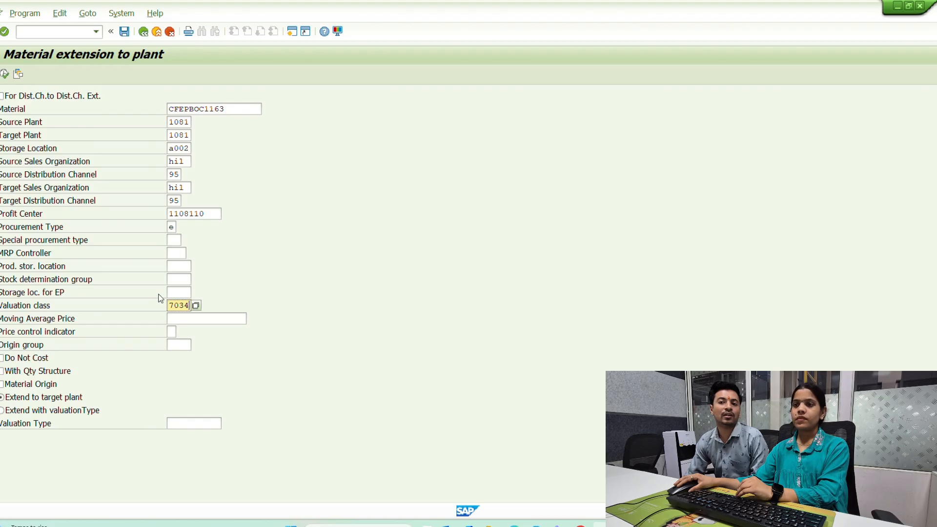
left_click(191, 321)
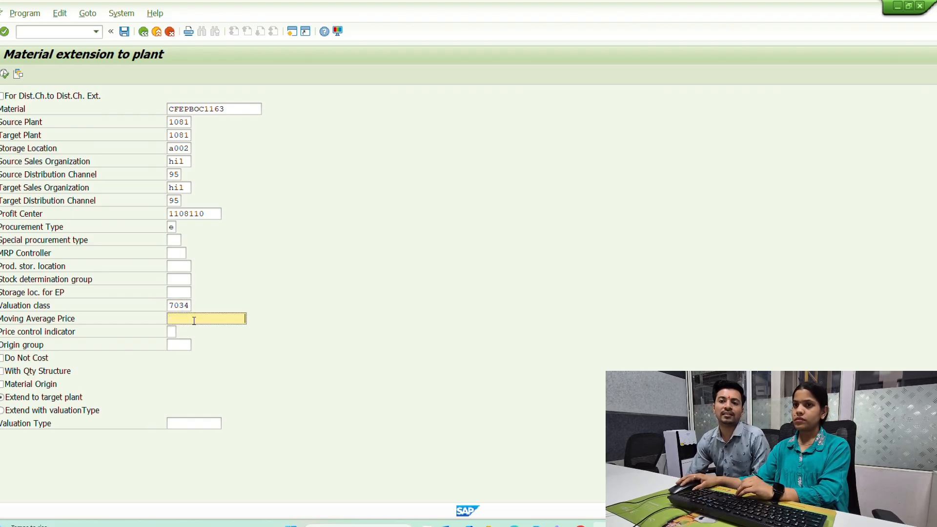
type("10")
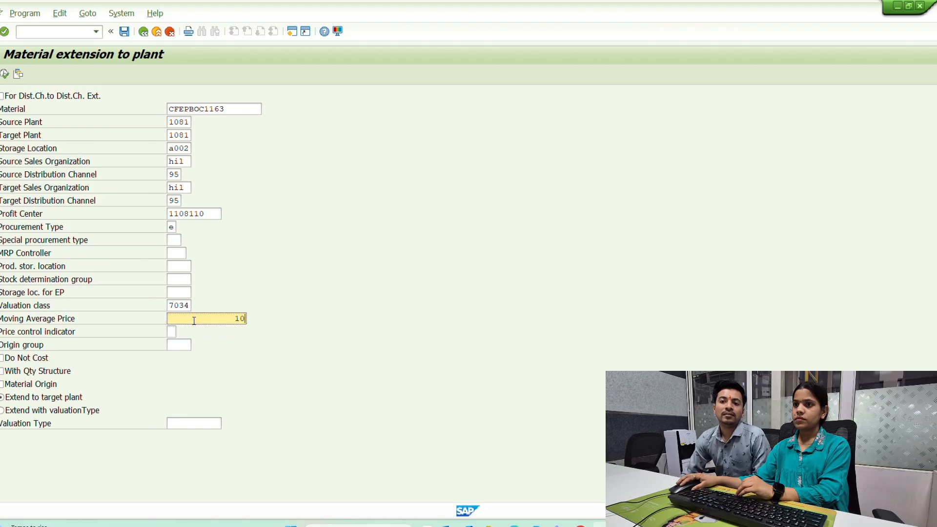
Set the price control indicator to v and check its meaning in the list of possible values
left_click(170, 333)
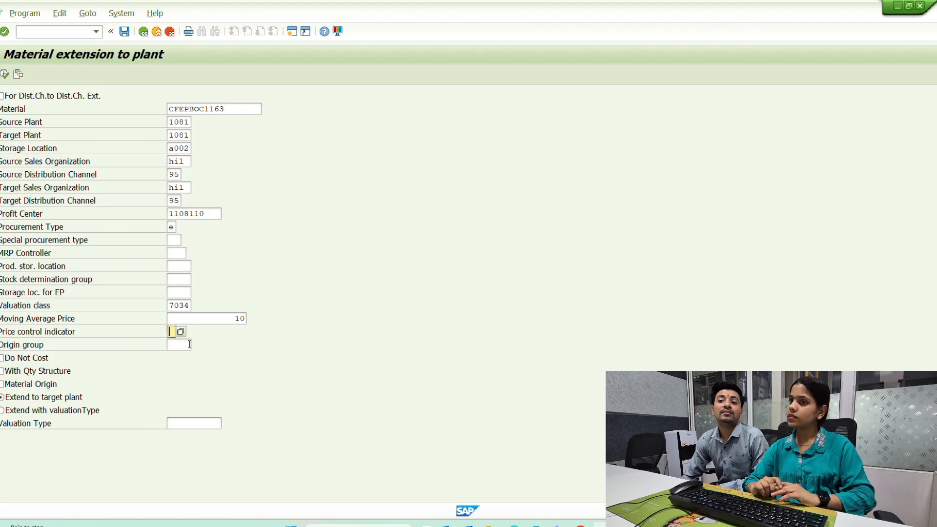
type("v")
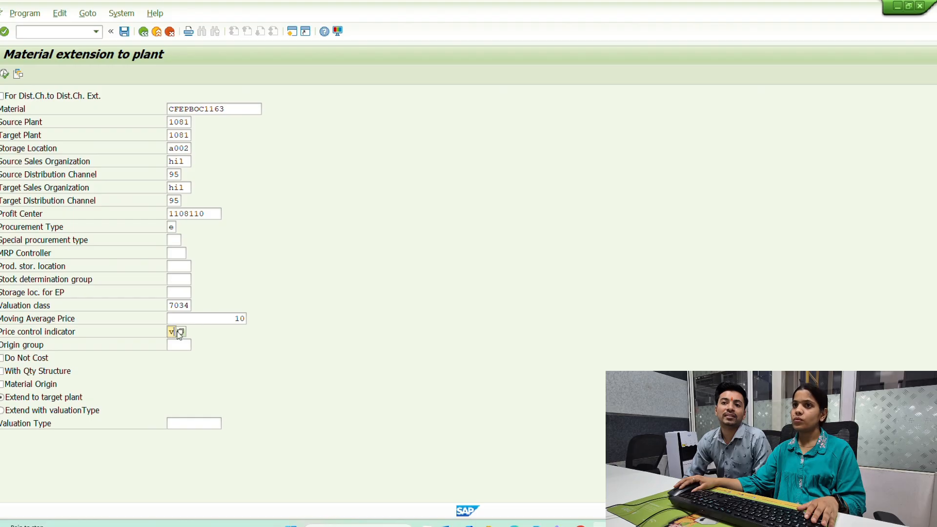
left_click(181, 332)
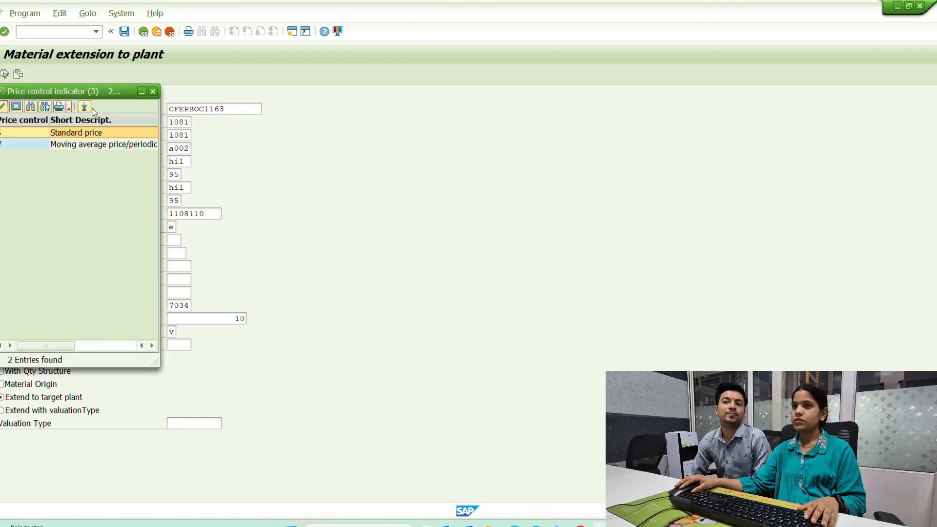
left_click(64, 145)
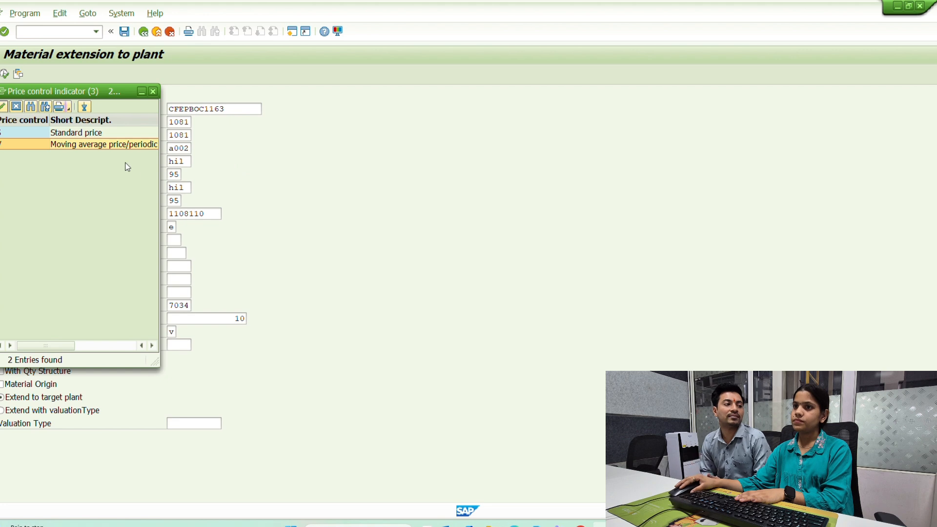
left_click(154, 92)
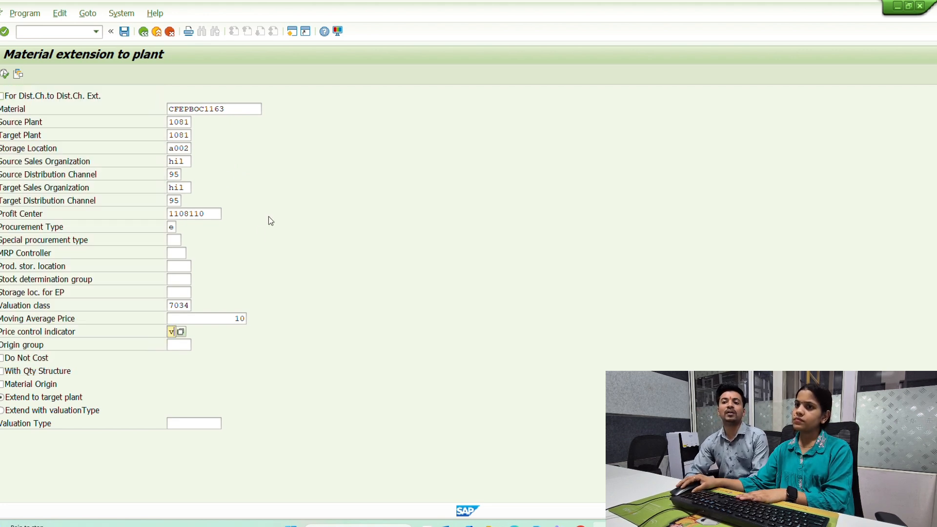
Set the origin group to st and enable the Material Origin option
left_click(190, 349)
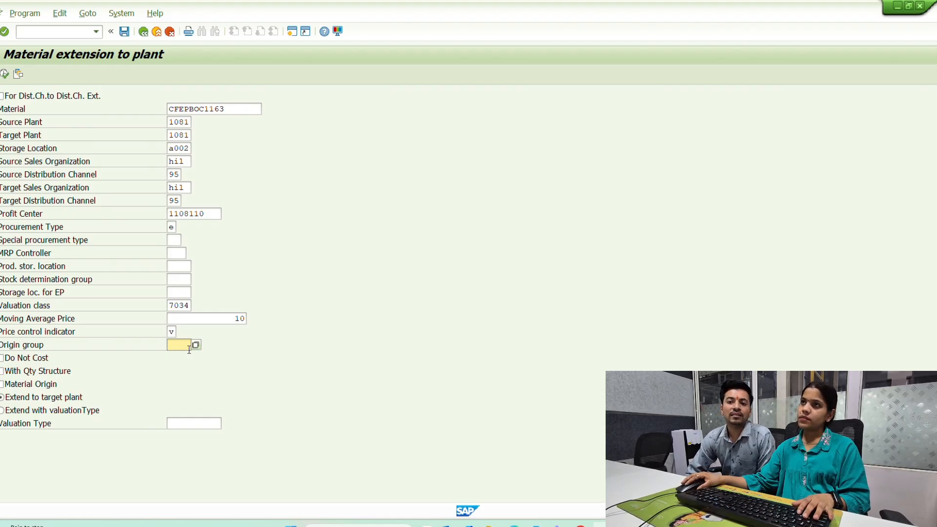
type("st")
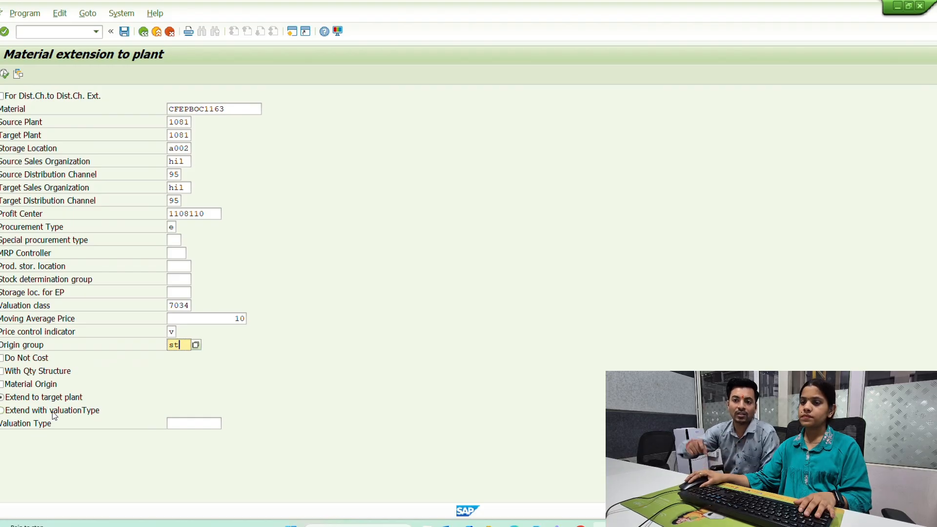
left_click(47, 386)
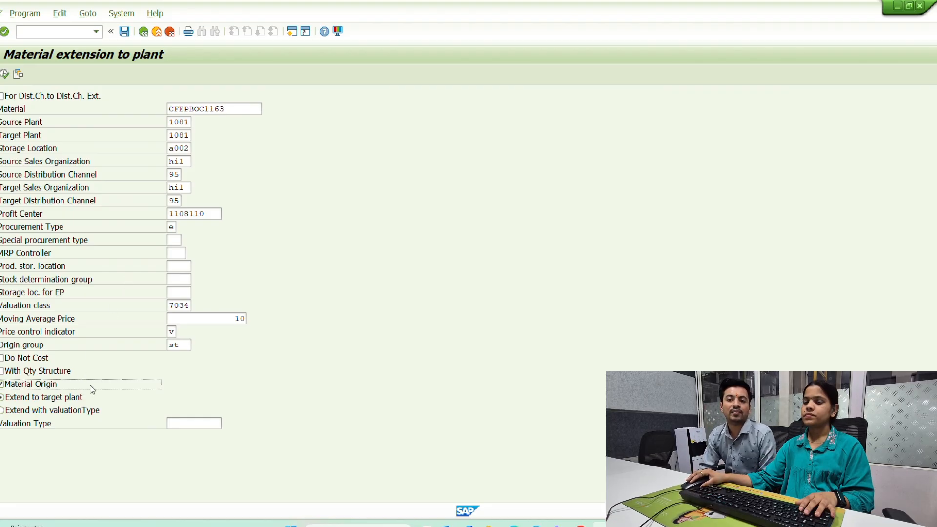
Choose the extension with valuation type and set the valuation type to M&P-MFG
left_click(48, 412)
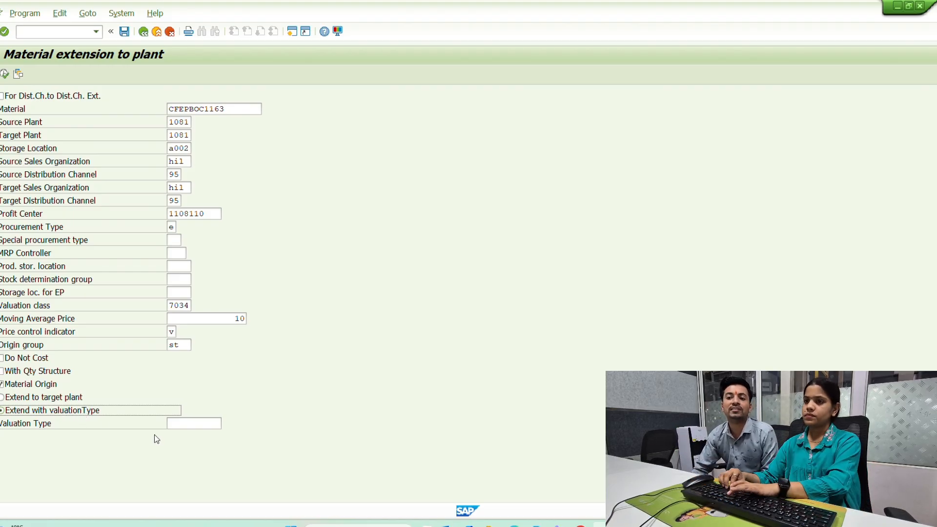
left_click(174, 425)
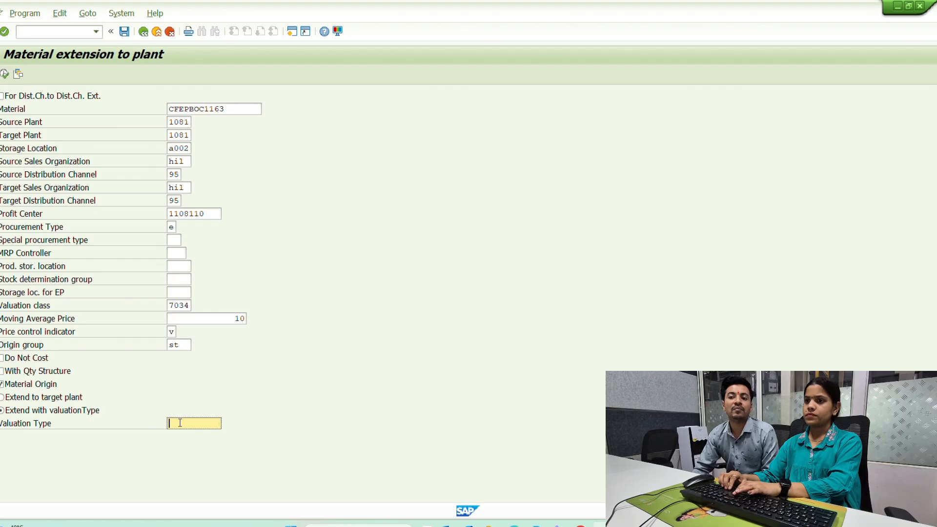
key("Down")
key("Down")
key("Down")
key("Down")
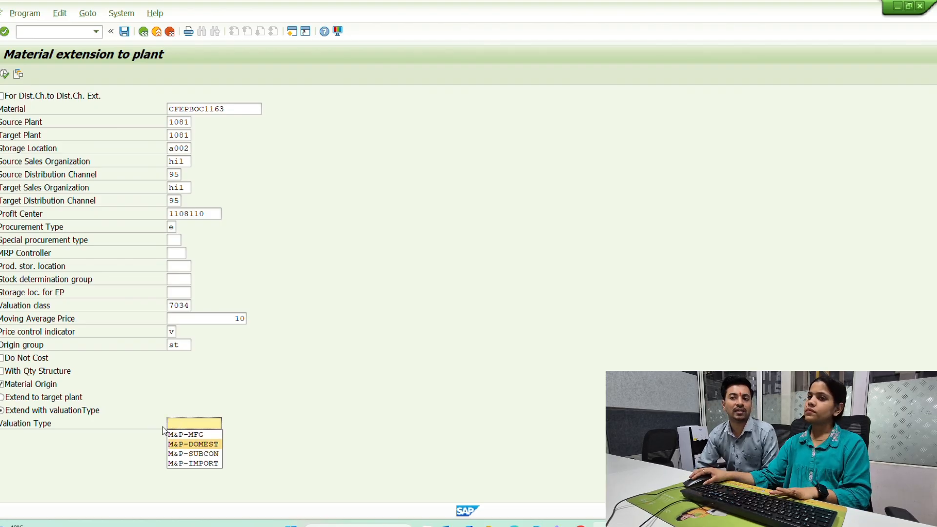
key("Up")
key("Up")
key("Return")
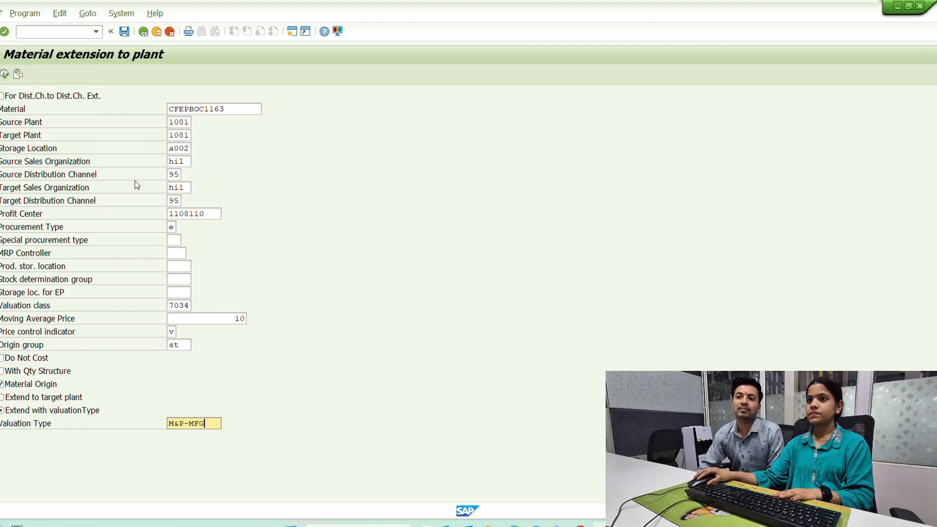
Execute the material extension to the plant and return to the SAP Easy Access screen
left_click(6, 73)
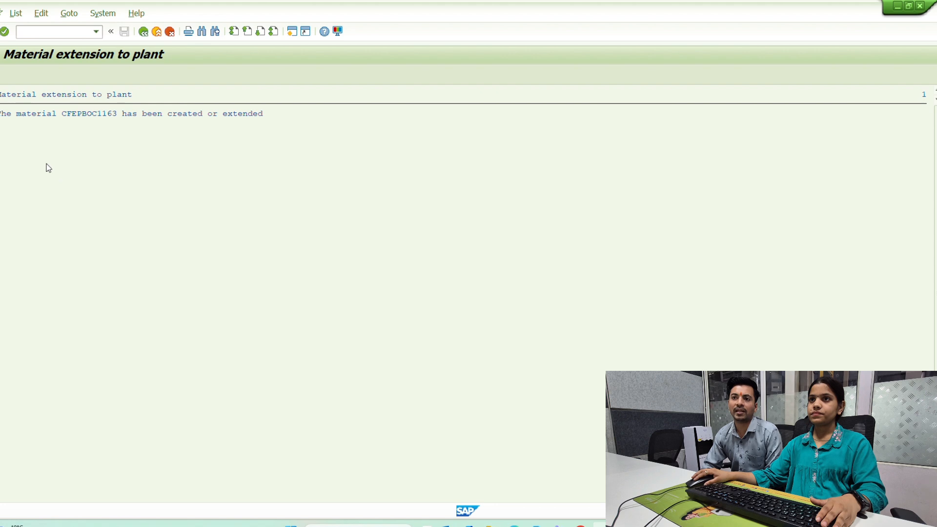
left_click(143, 32)
left_click(142, 35)
left_click(142, 35)
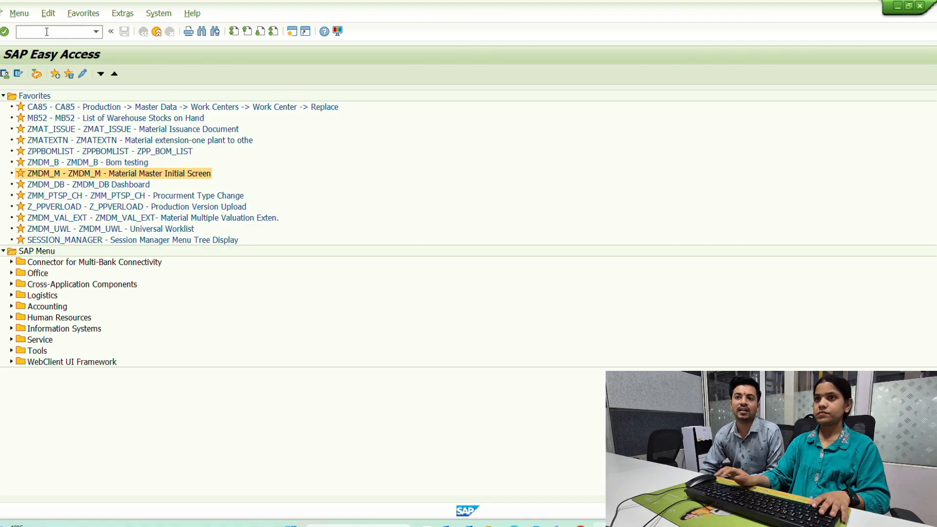
Start transaction mm60 and run the materials list for material CFEPBOC1163 in plant 1081
type("mm6")
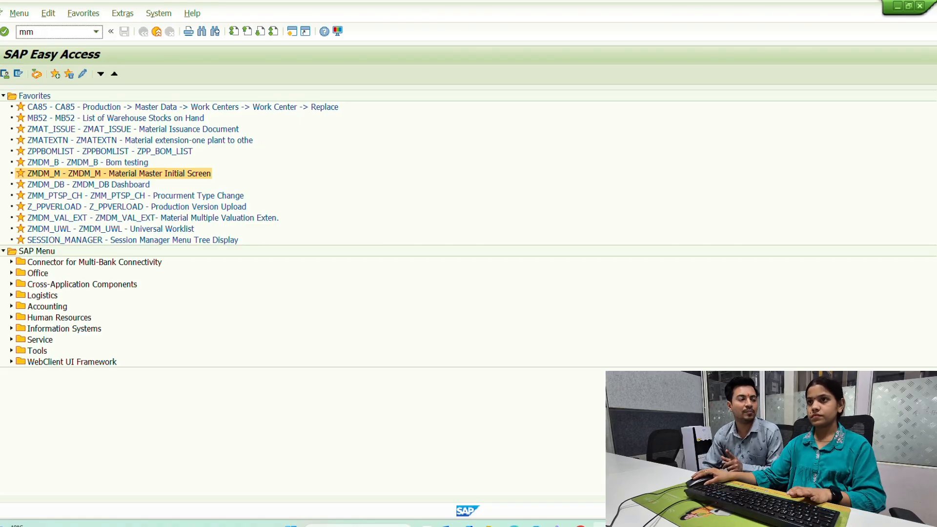
type("0")
key("Return")
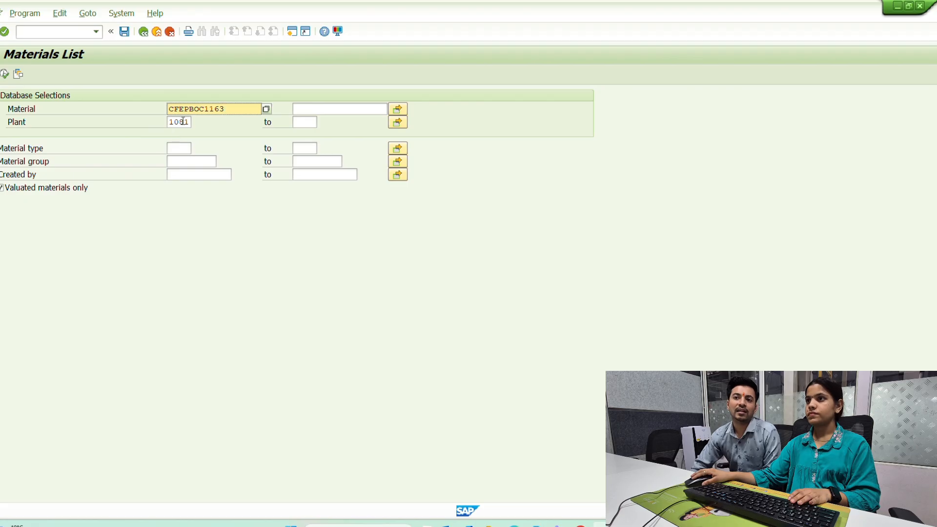
left_click(4, 74)
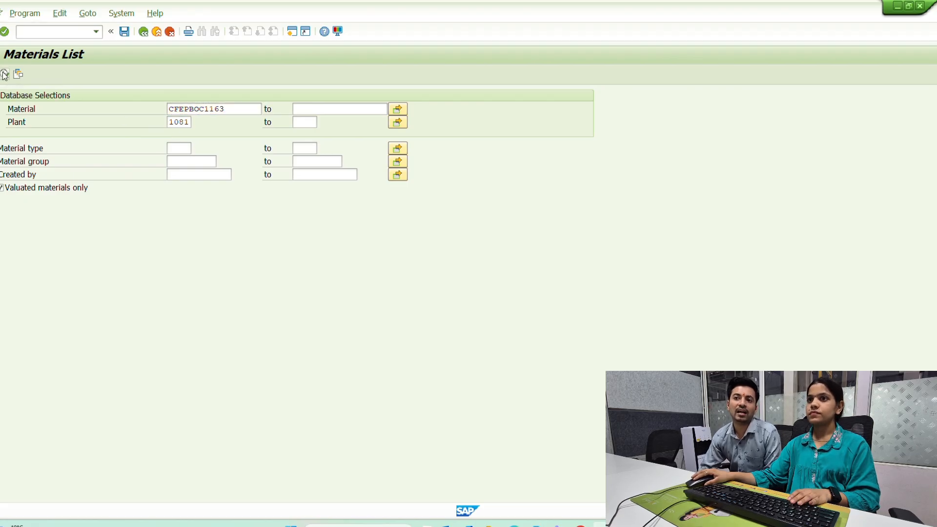
Compare the listed entries of material CFEPBOC1163 by valuation type, valuation class, description and creator
left_click(224, 113)
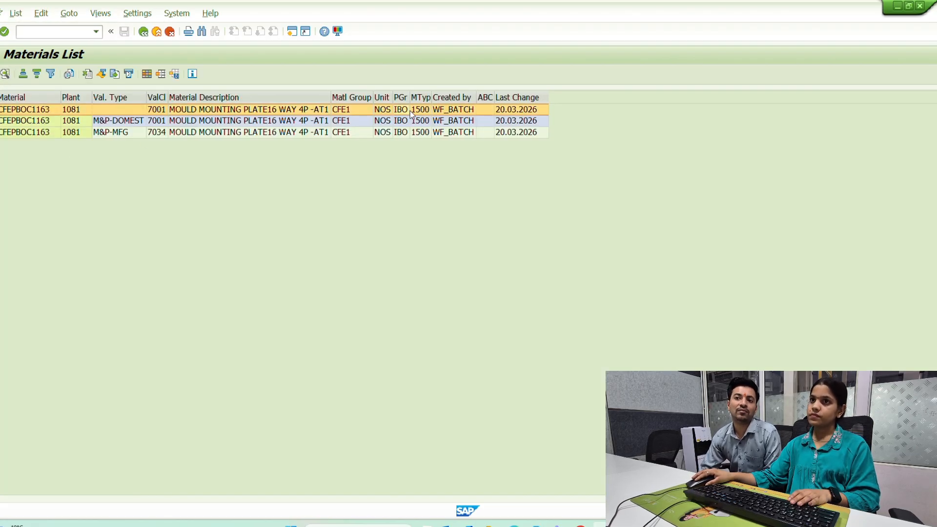
left_click(454, 133)
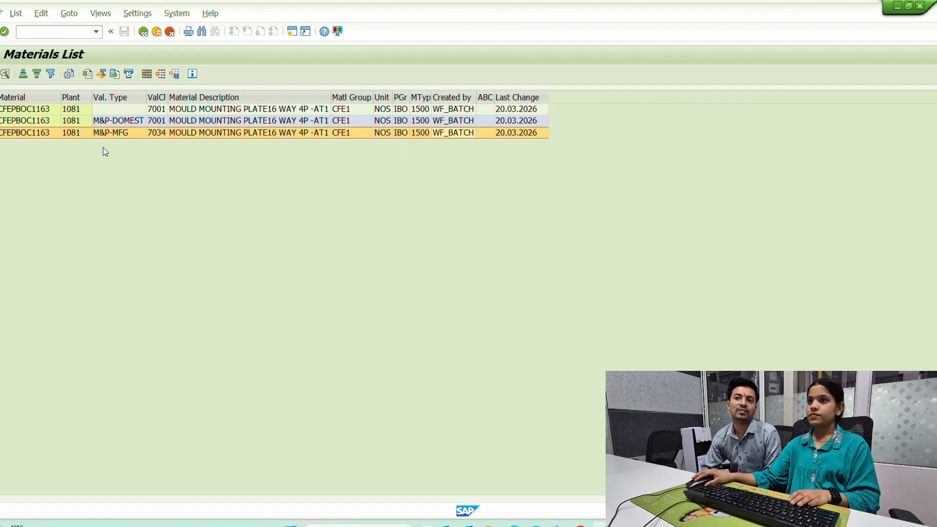
left_click(140, 122)
left_click(140, 132)
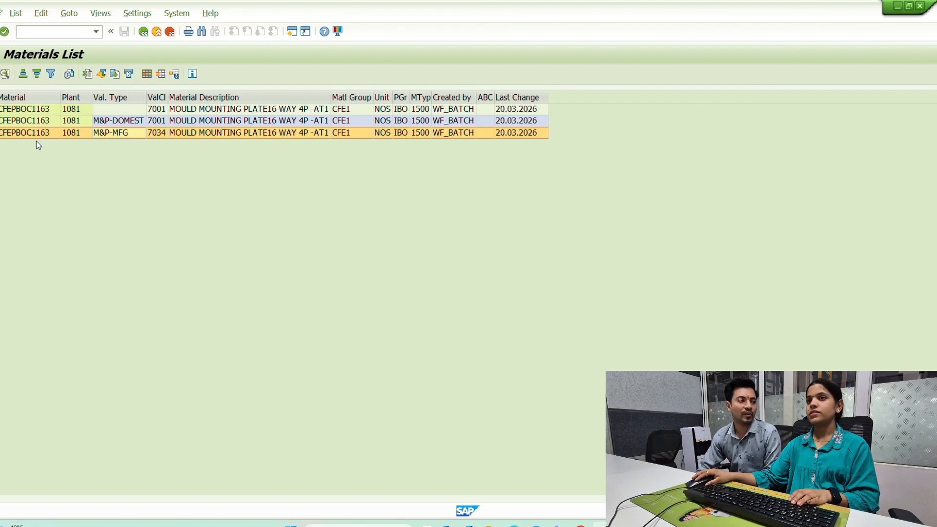
left_click(222, 110)
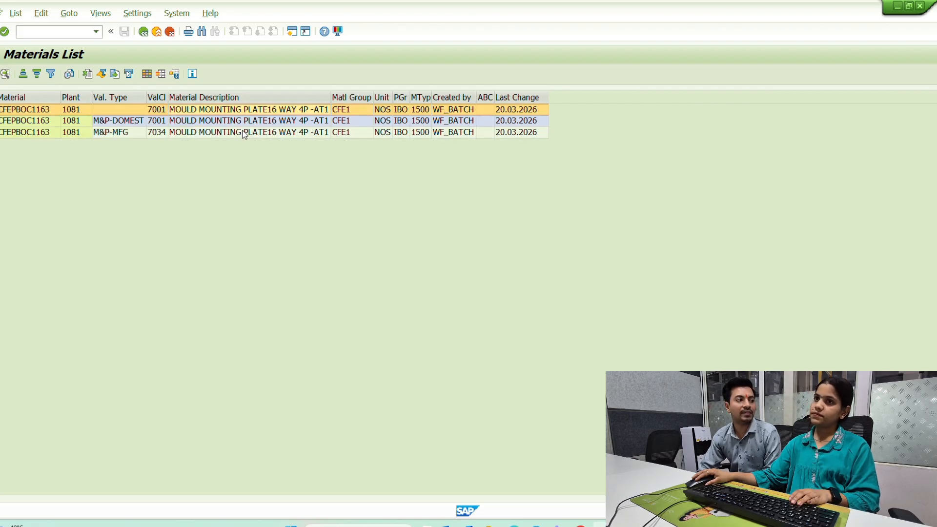
left_click(242, 133)
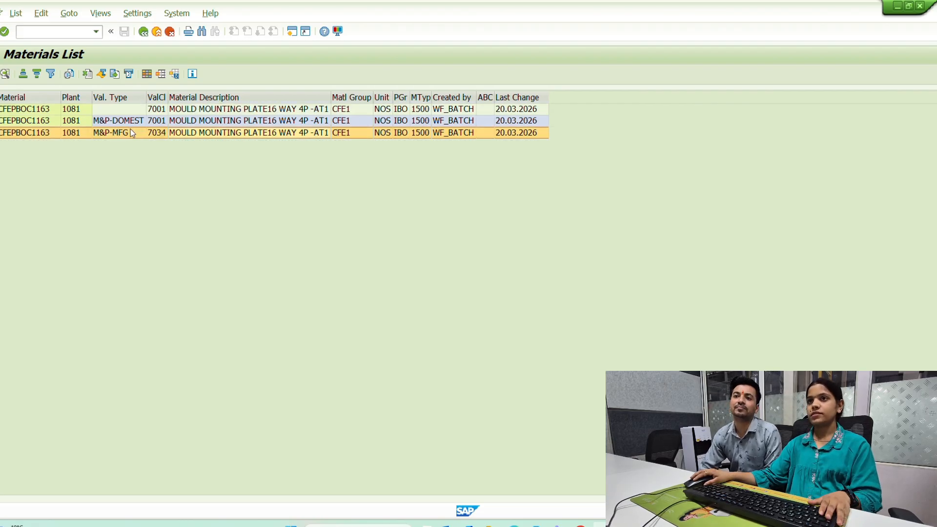